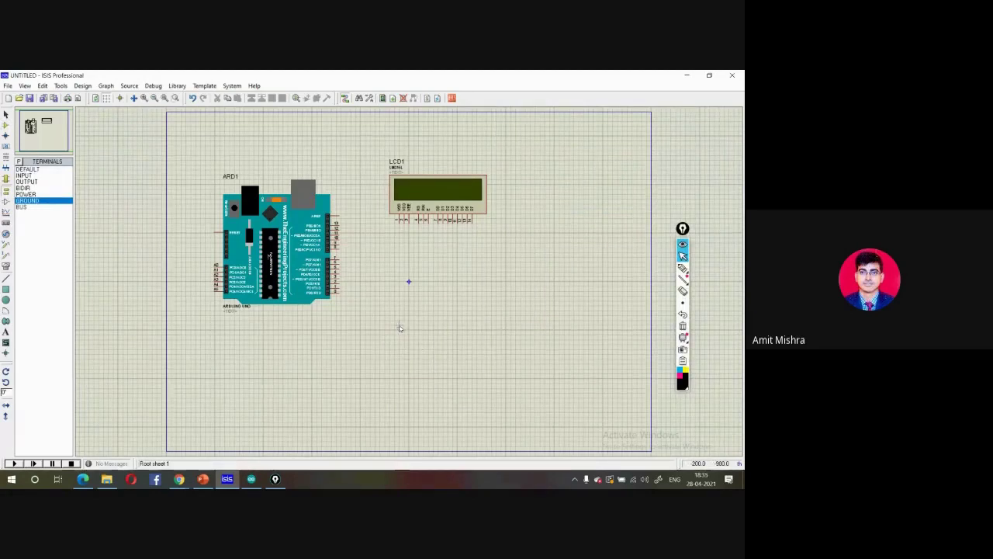
Place a ground terminal below the LCD and wire the LCD's VSS pin to it.
left_click(399, 326)
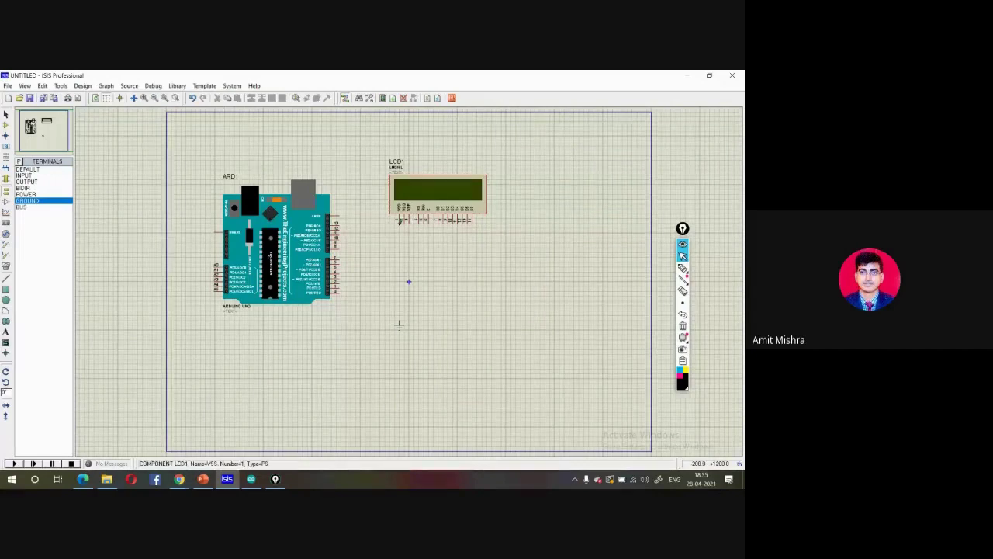
left_click(399, 220)
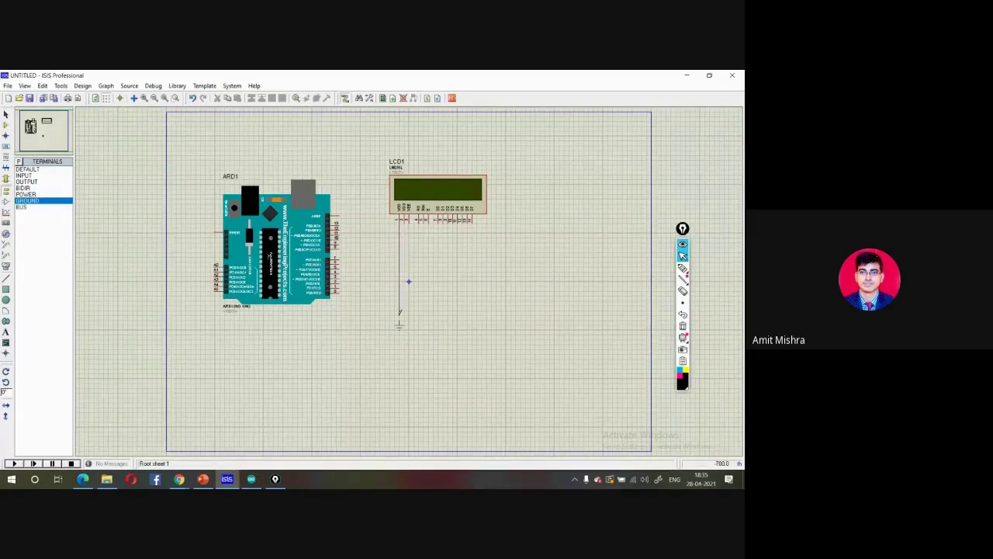
left_click(399, 324)
Place a power terminal between the Arduino and the LCD and wire the LCD's VDD pin to it.
right_click(494, 250)
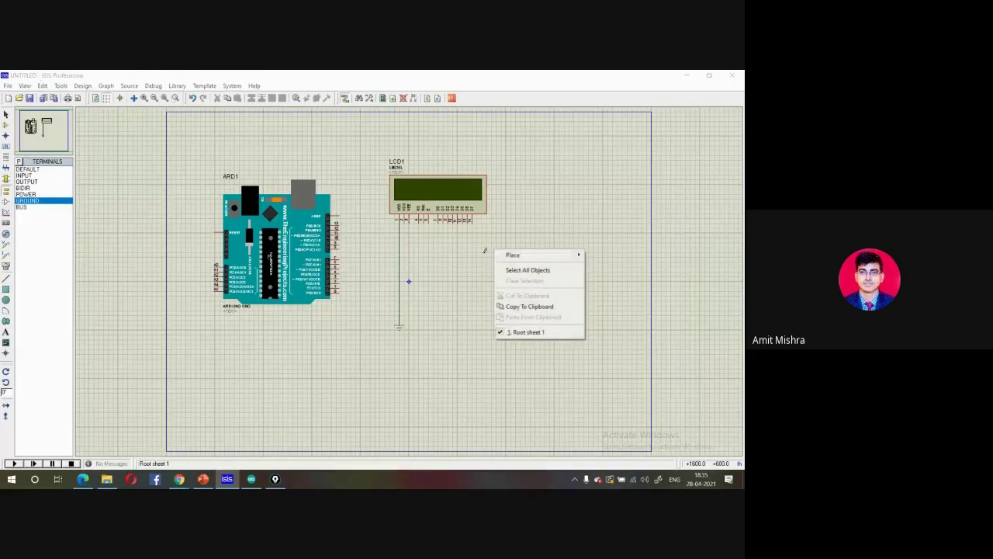
mouse_move(543, 254)
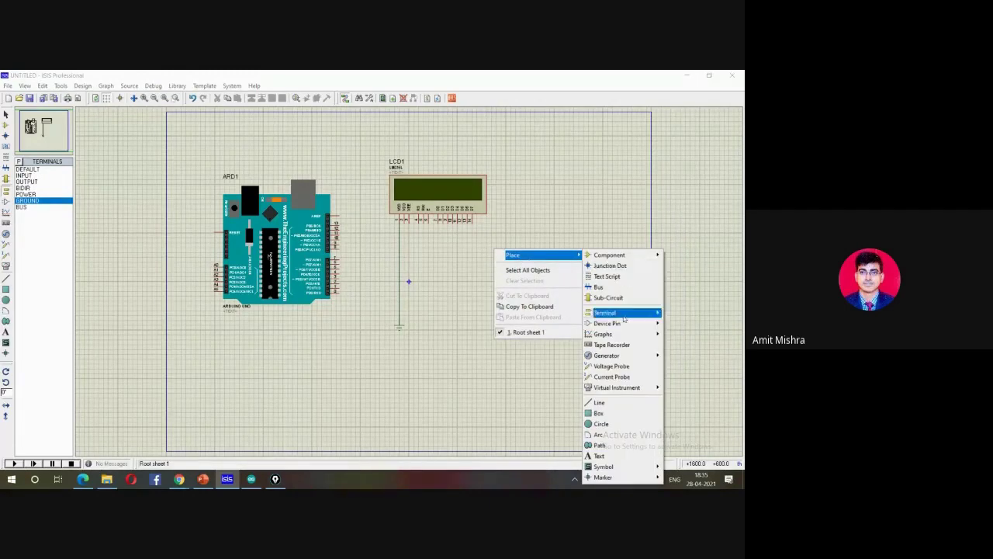
mouse_move(624, 314)
left_click(682, 355)
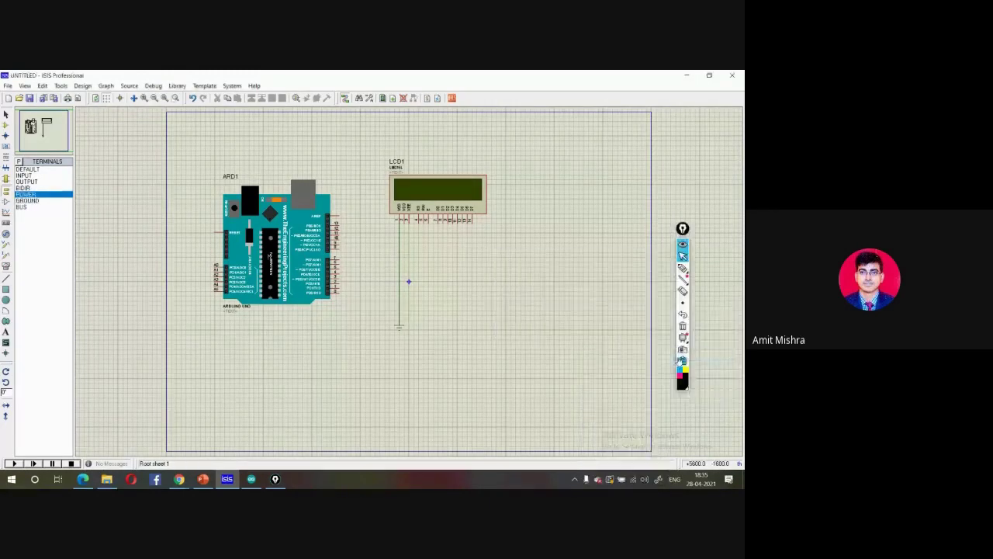
left_click(361, 191)
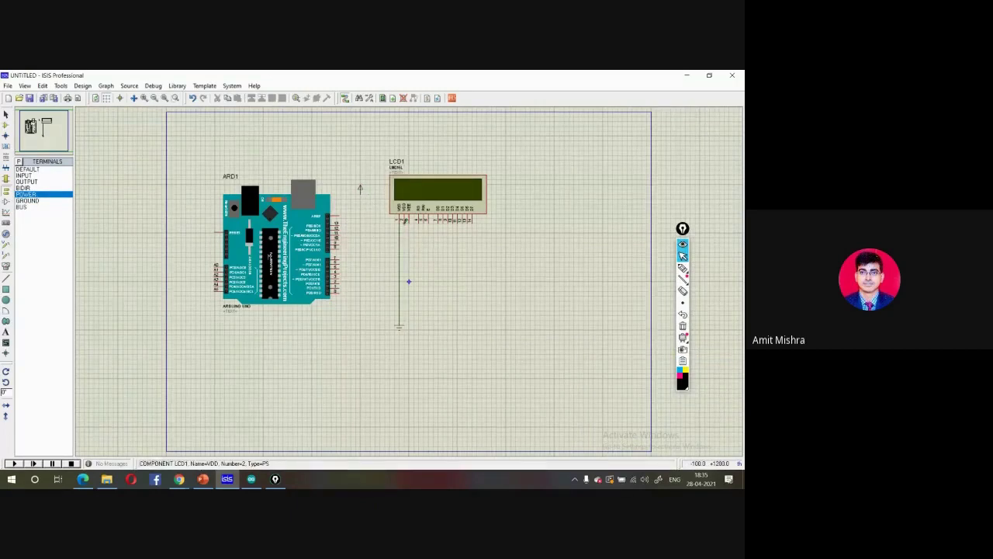
left_click(403, 229)
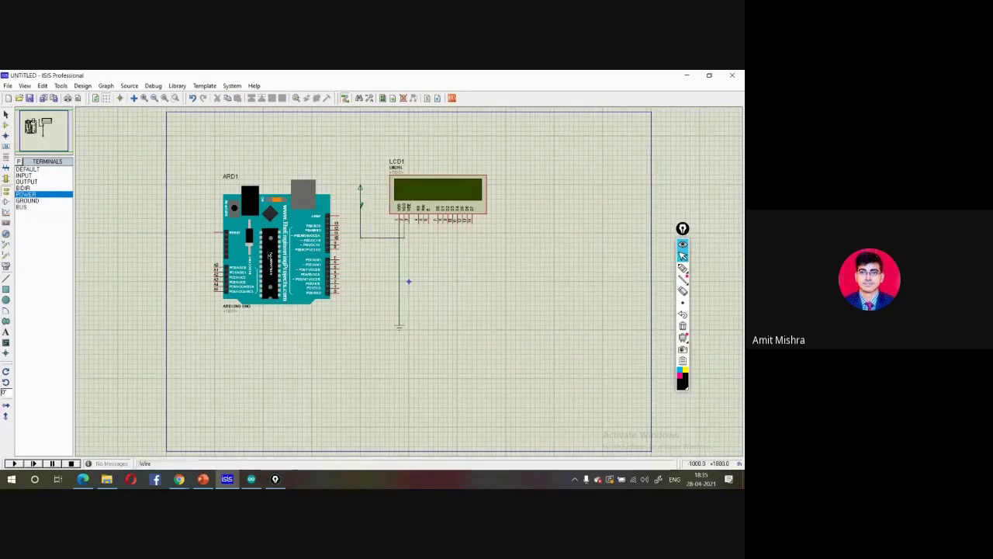
left_click(409, 328)
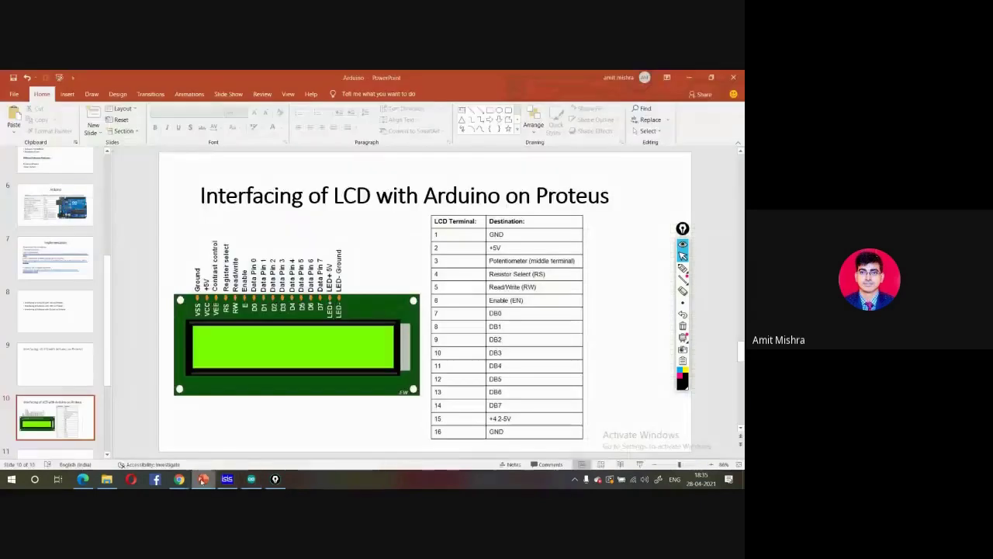
Switch to the Arduino presentation in PowerPoint and examine the LCD-to-Arduino circuit diagram on slide 11.
left_click(202, 479)
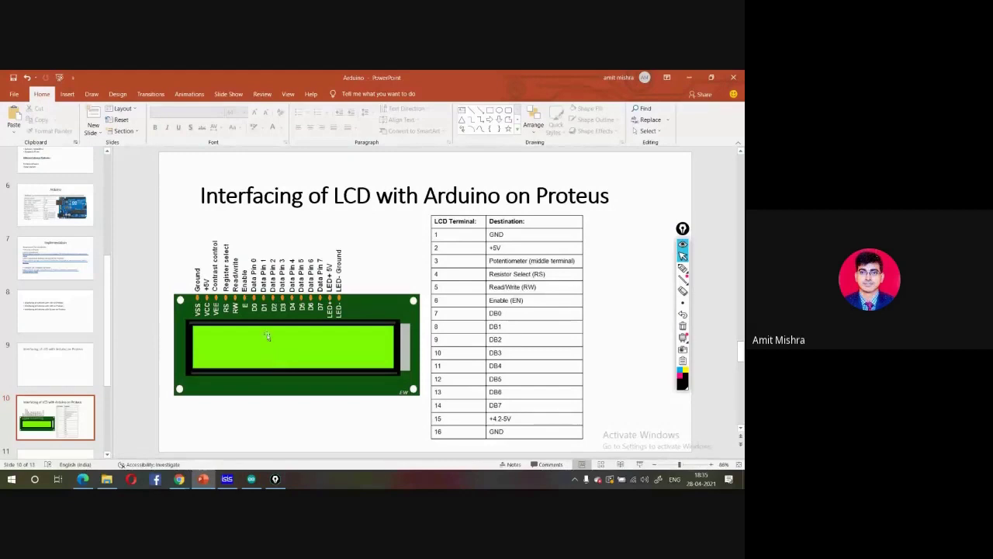
left_click(48, 434)
scroll(48, 441, "down", 1)
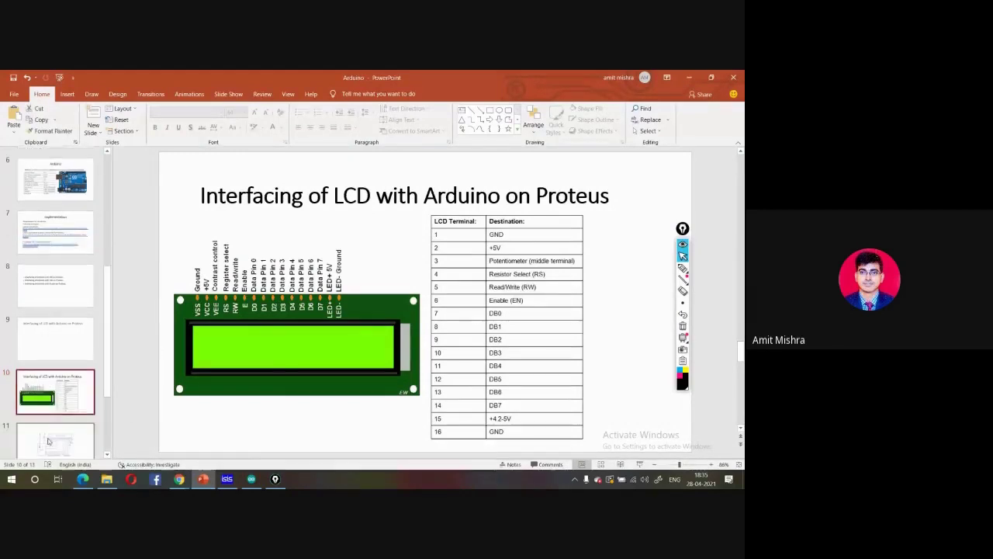
left_click(49, 441)
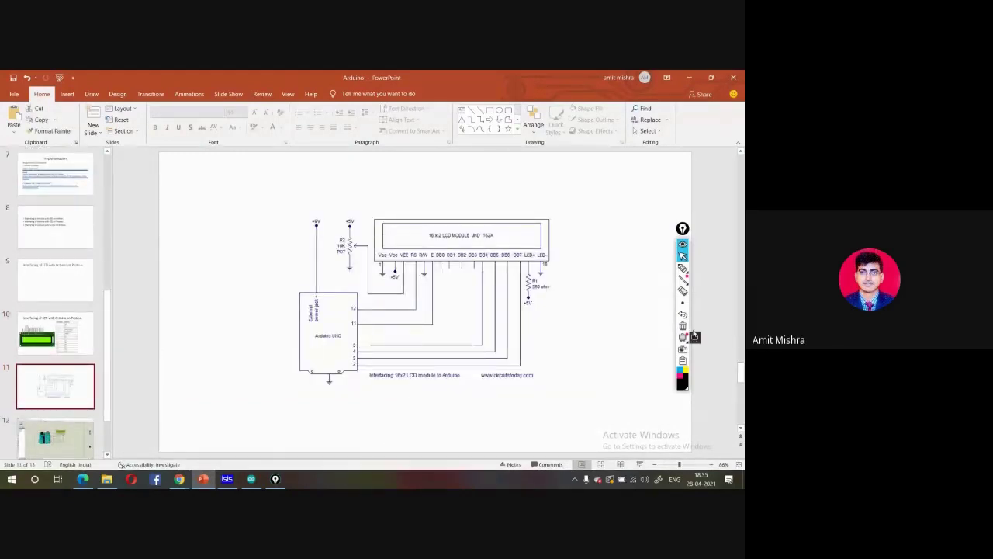
left_click(683, 267)
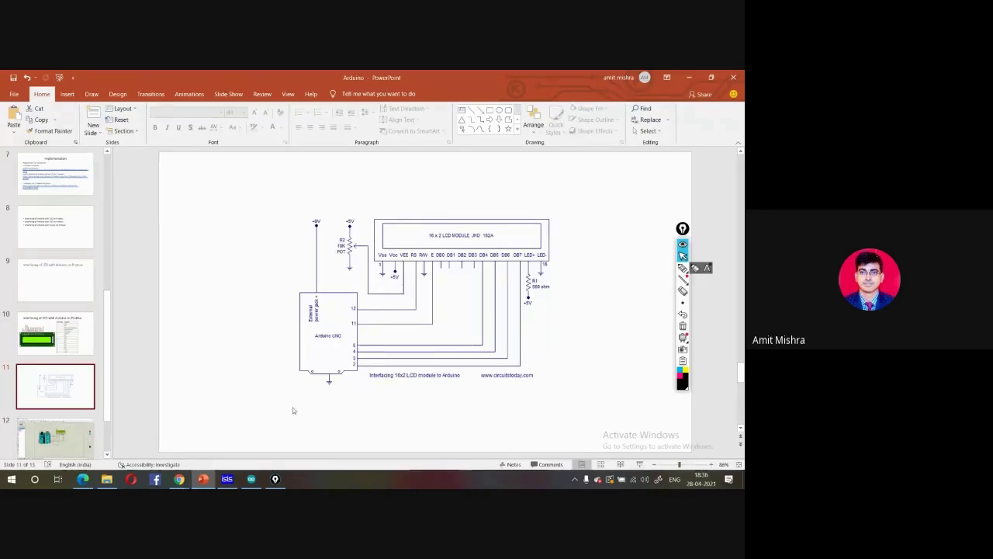
Switch back to ISIS and search the device library for "variable resistor", selecting the 10K trimmer 3005P-1-103.
left_click(226, 479)
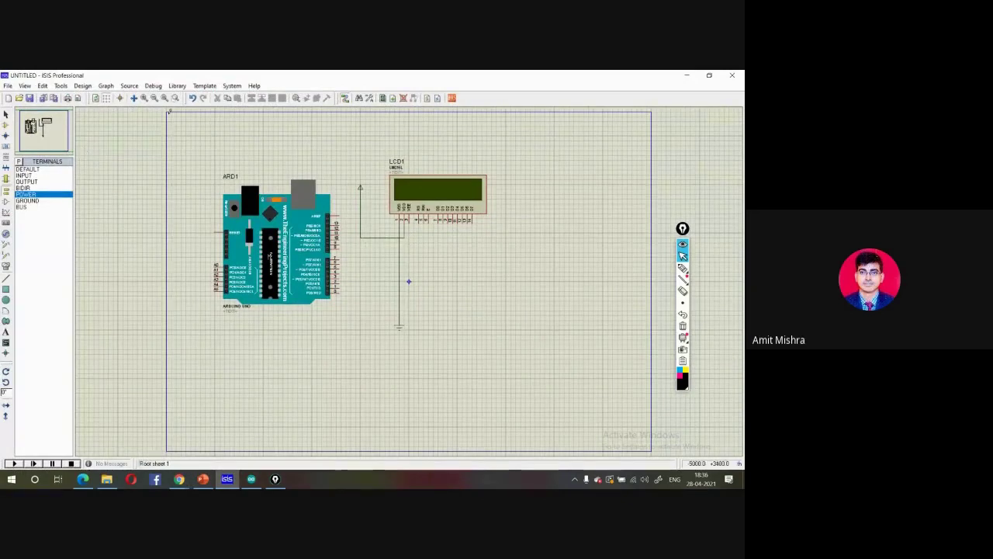
left_click(177, 86)
left_click(186, 96)
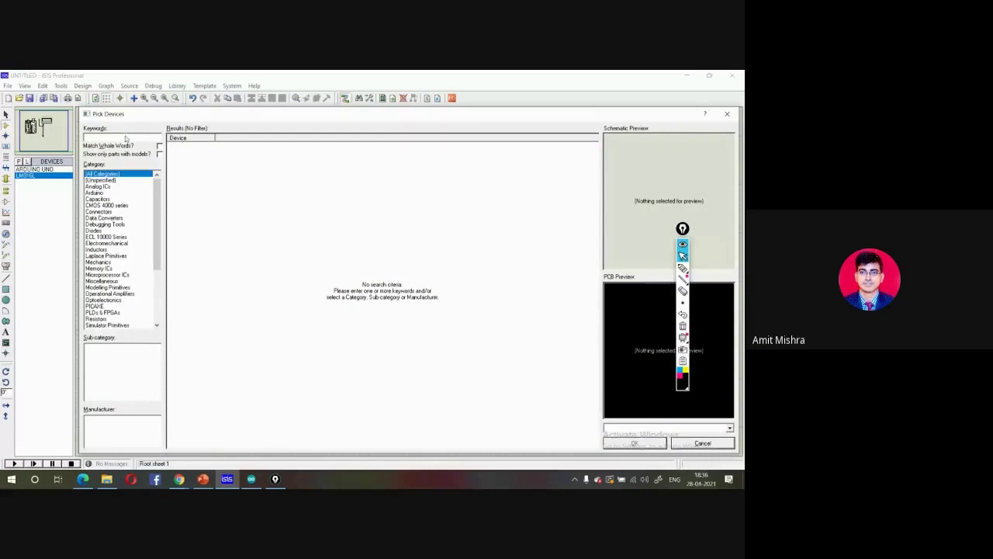
type("resistor")
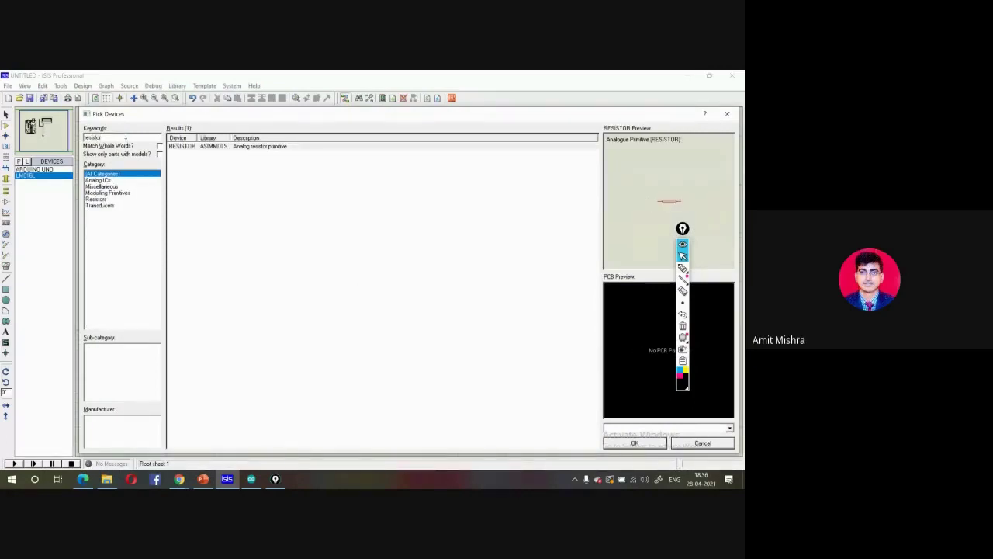
left_click(102, 199)
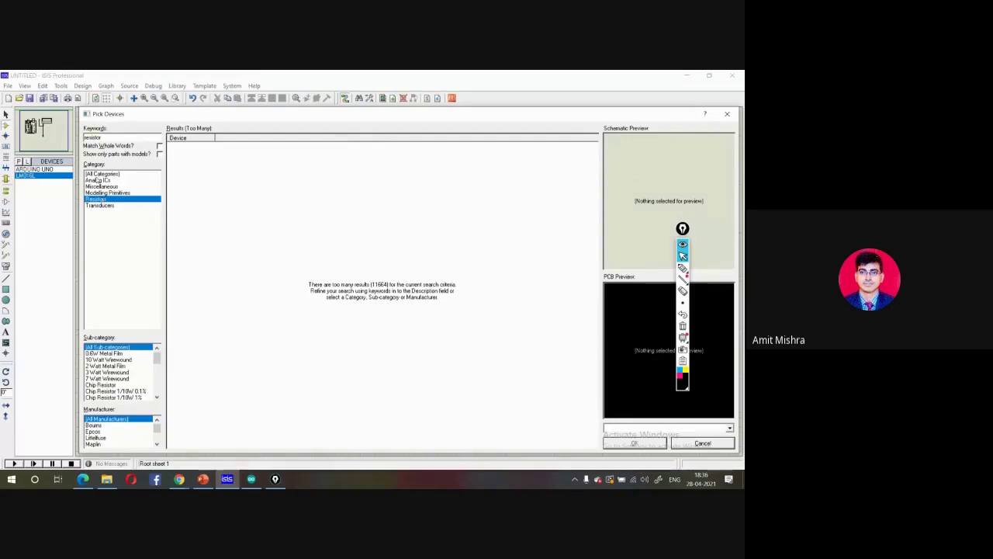
left_click_drag(107, 137, 81, 143)
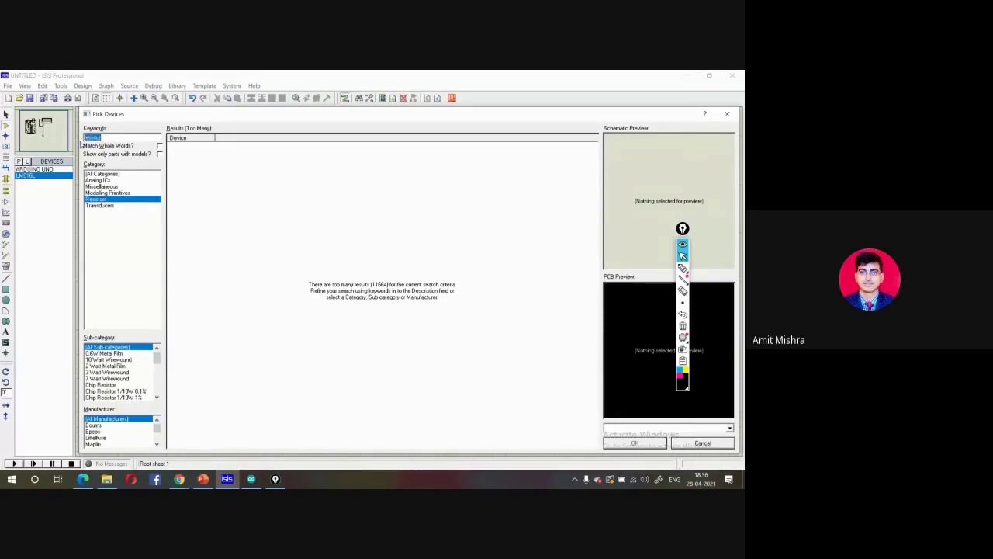
type("variable")
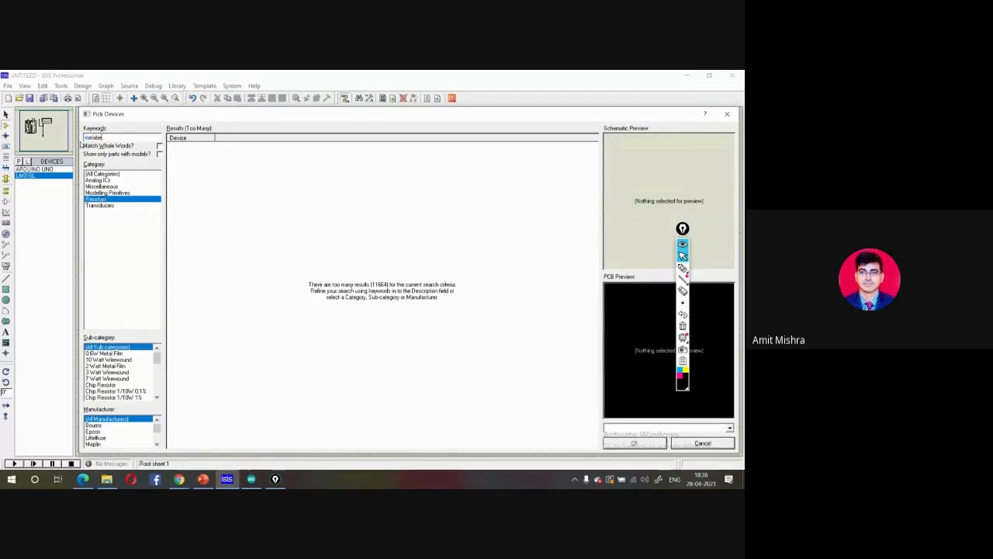
type("e")
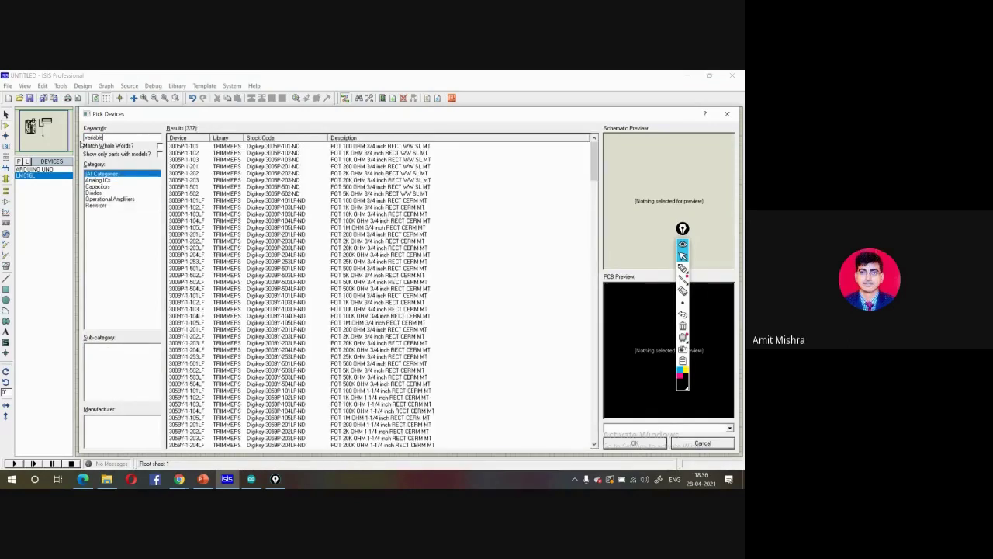
type(" resistor")
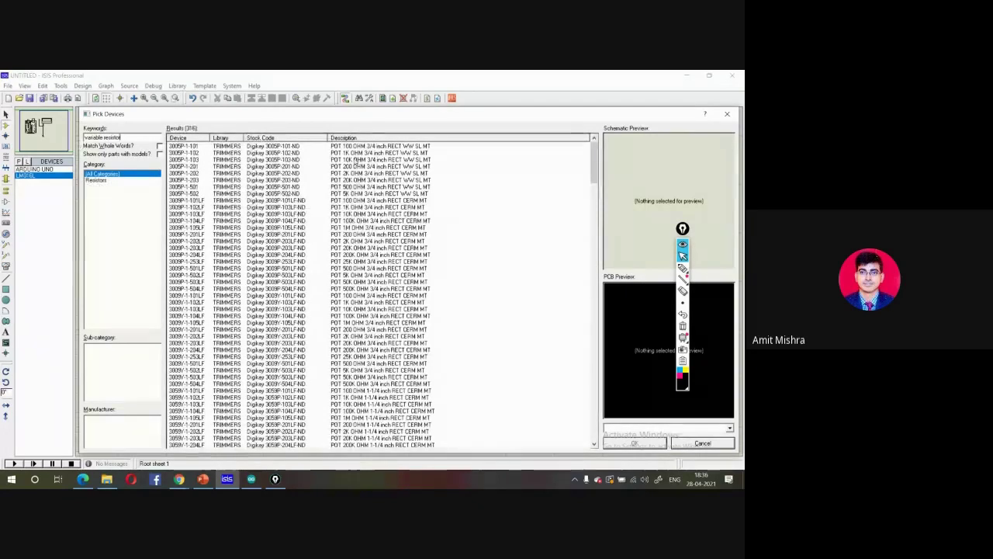
left_click(356, 160)
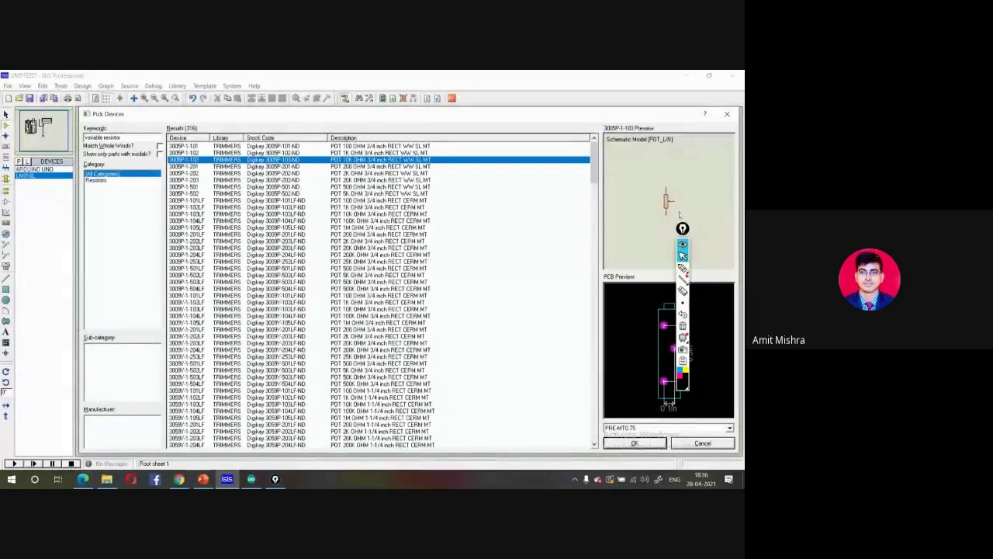
Switch to PowerPoint and check the potentiometer in the finished schematic on slide 12 and the circuit diagram on slide 11.
left_click(202, 479)
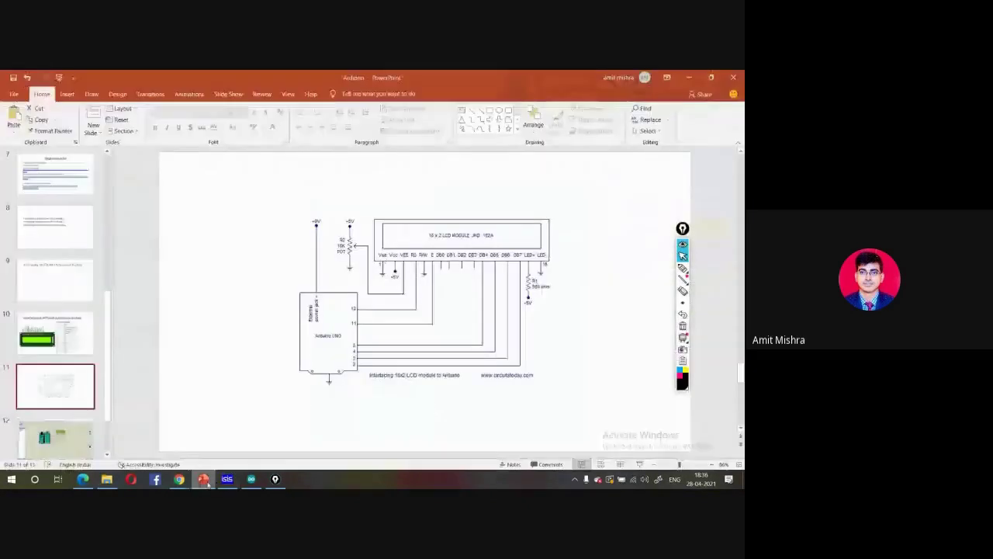
left_click(73, 440)
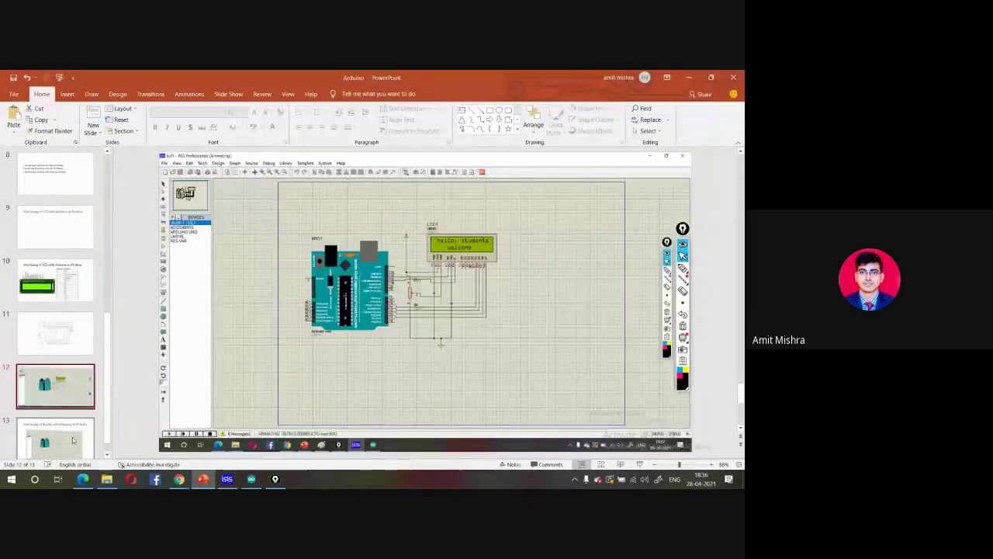
left_click(64, 333)
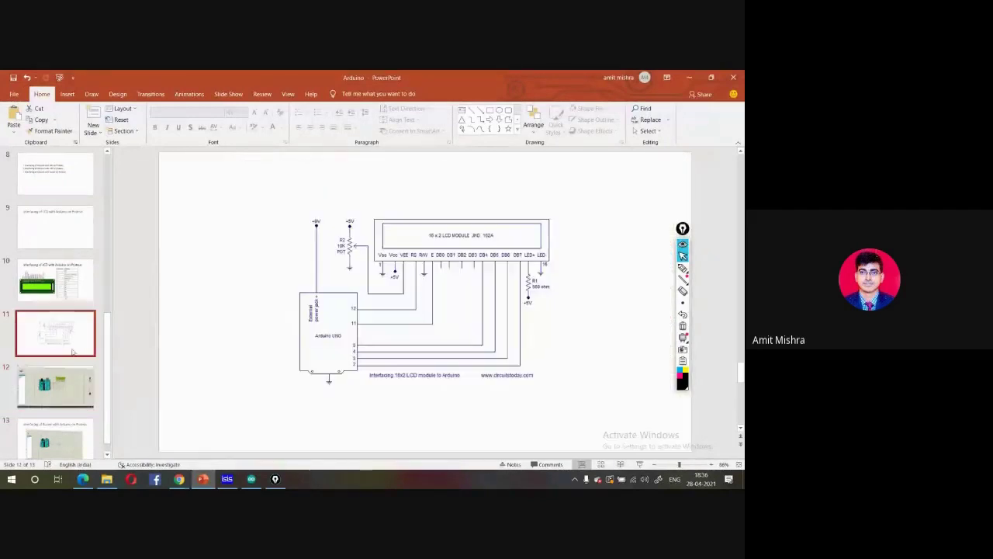
left_click(259, 479)
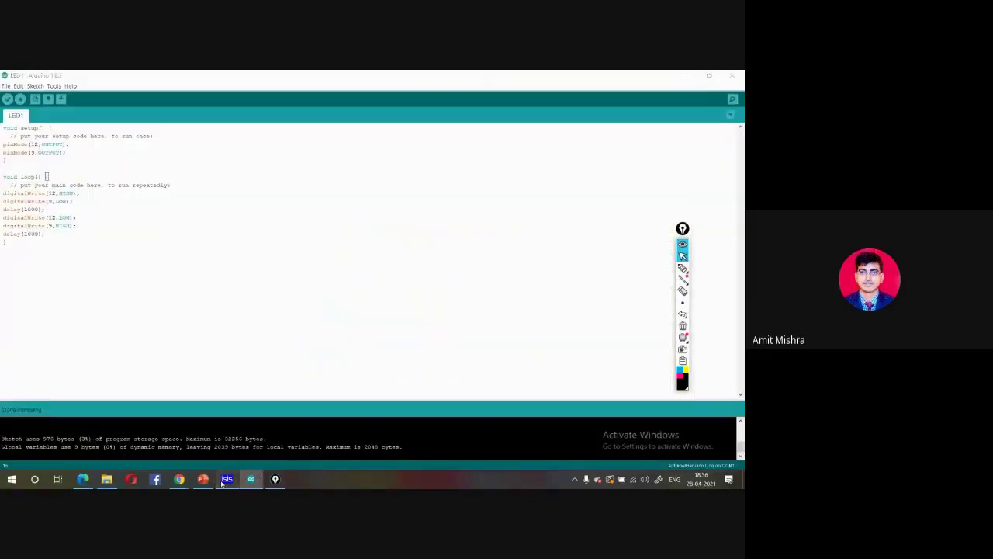
Return to ISIS, add the selected 3005P-1-103 trimmer to the design's devices and place it between the Arduino and the LCD.
left_click(226, 478)
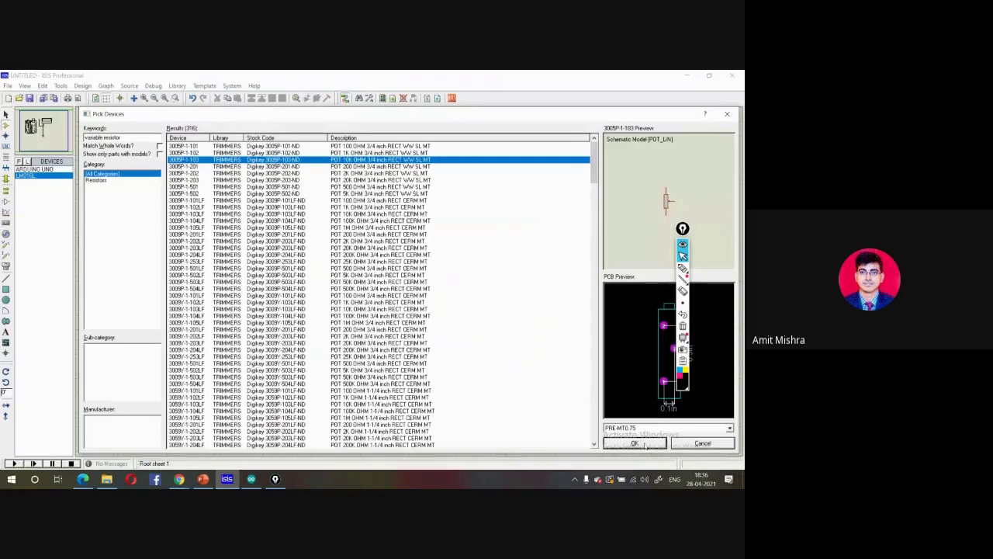
left_click(635, 443)
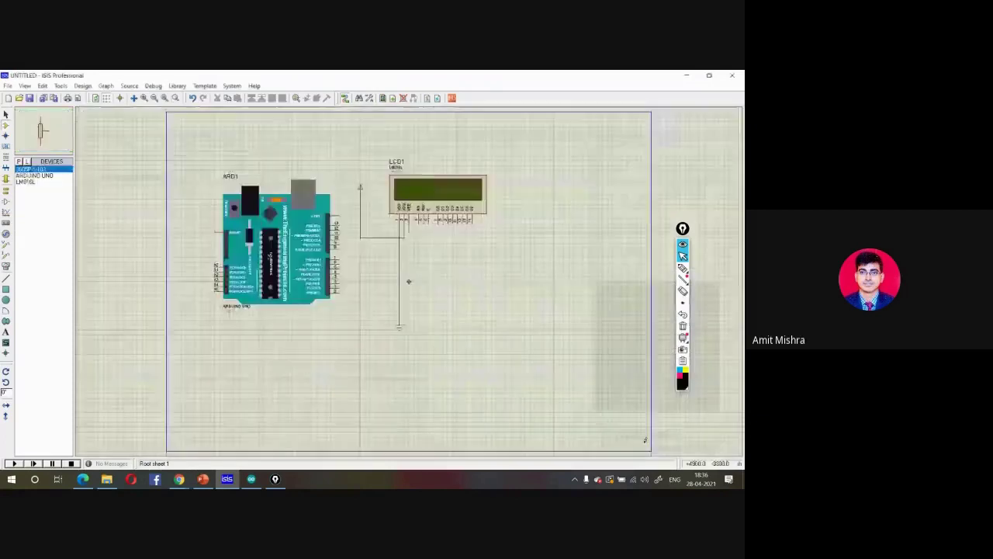
left_click(355, 254)
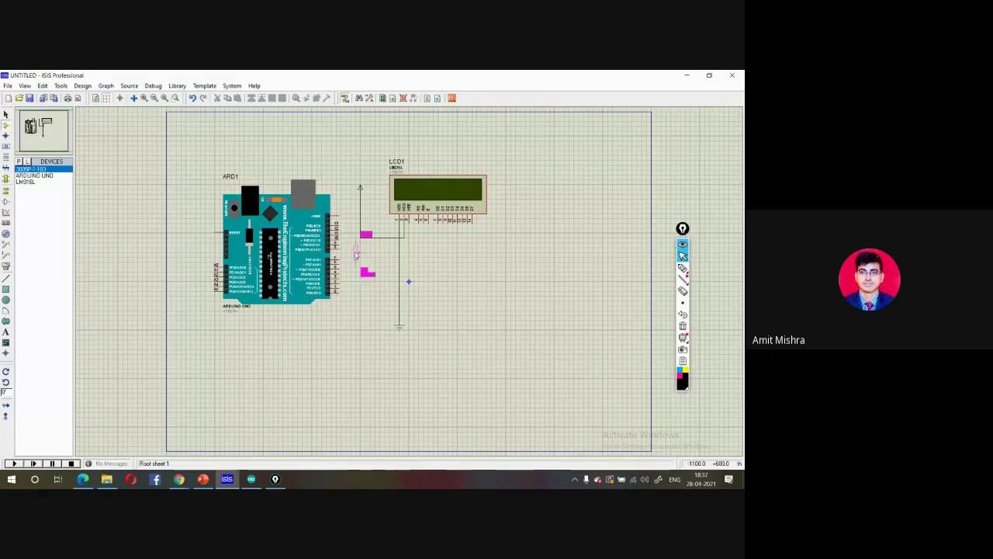
left_click(356, 255)
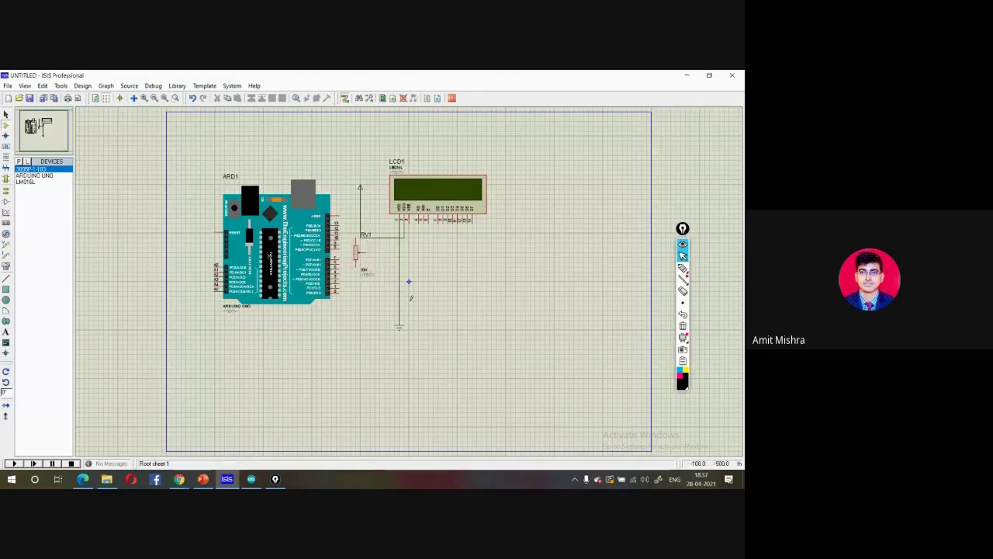
Move the potentiometer slightly down and review its component properties without changing them.
left_click(357, 253)
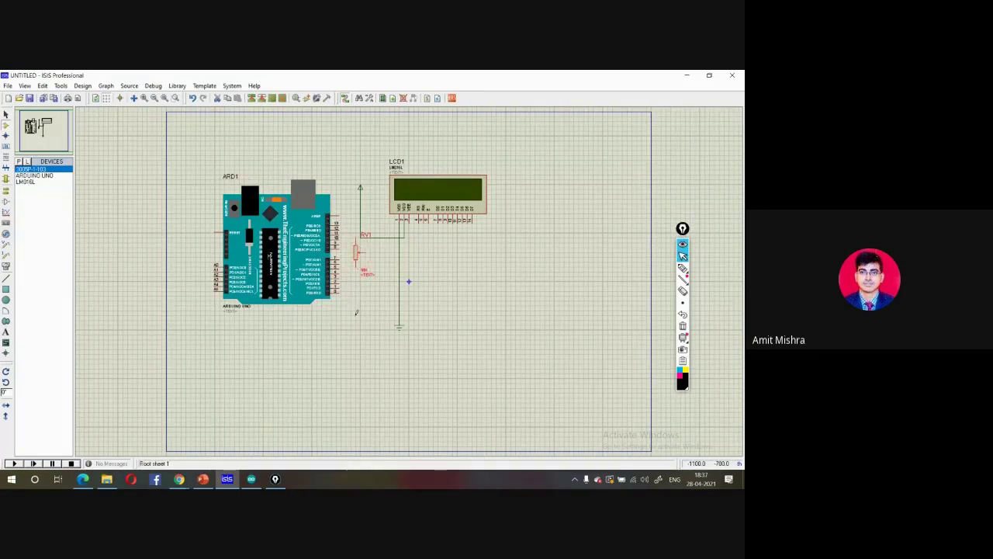
left_click_drag(358, 262, 360, 268)
double_click(360, 268)
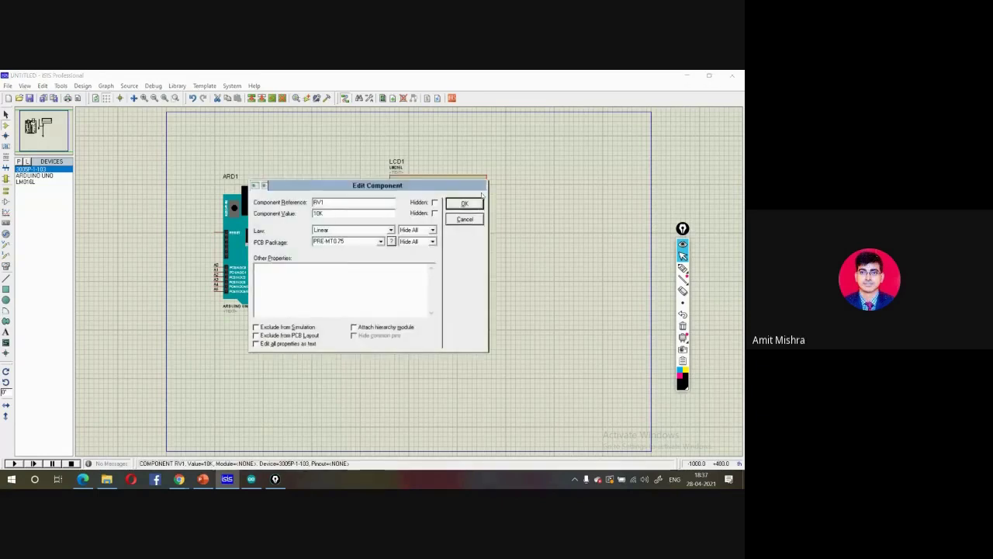
left_click(464, 203)
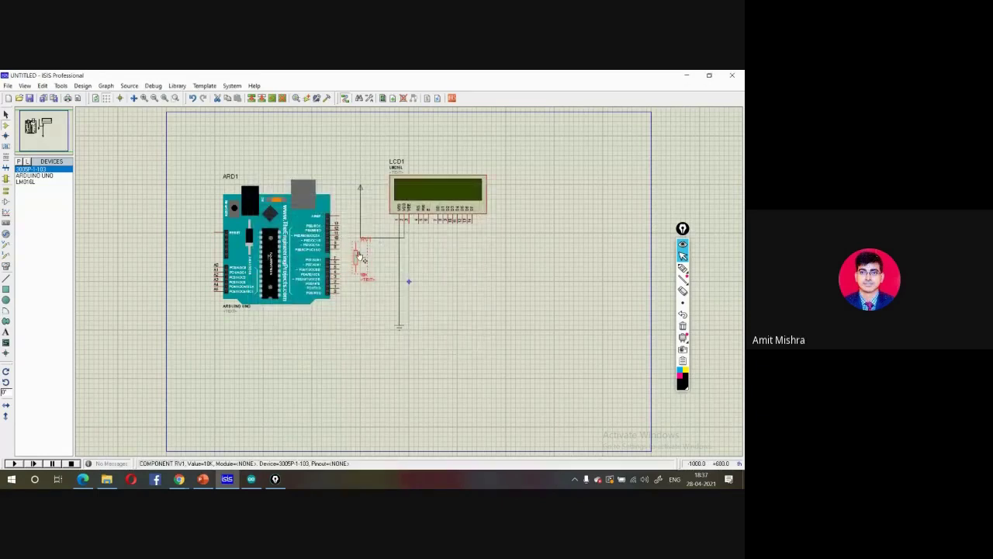
double_click(362, 259)
left_click(463, 203)
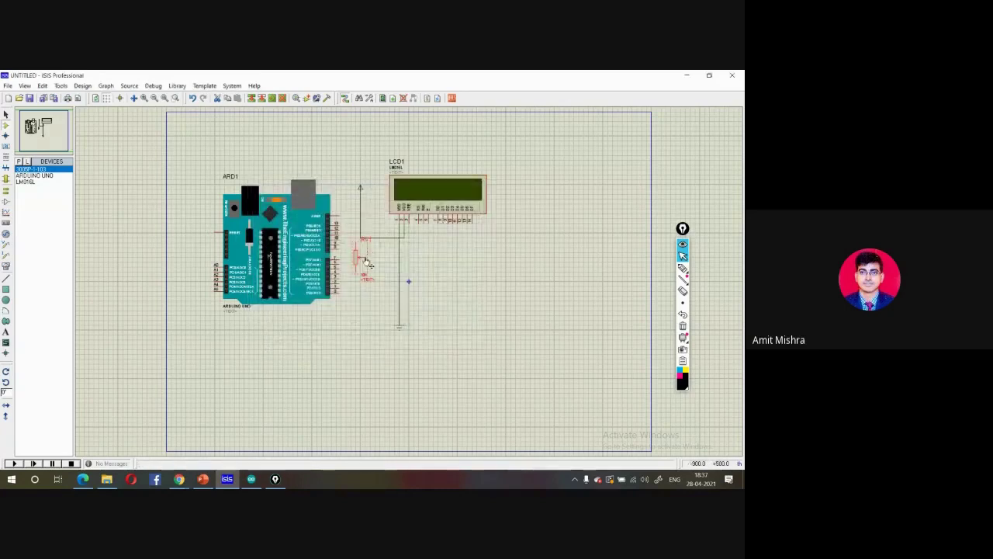
Delete the potentiometer beside the Arduino and place a new 3005P-1-103 next to the ground terminal, below the Arduino's lower edge.
right_click(369, 264)
left_click(412, 278)
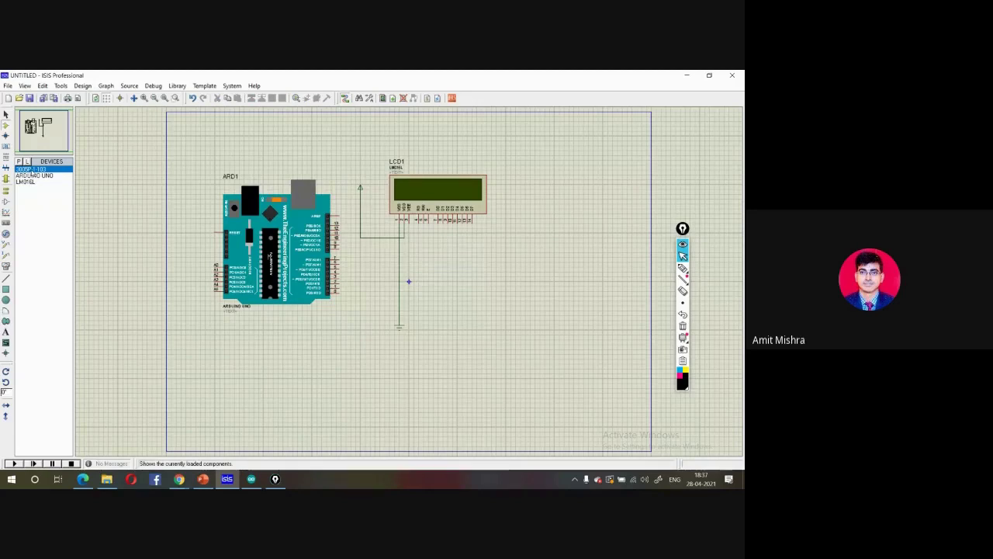
left_click(353, 324)
left_click(357, 329)
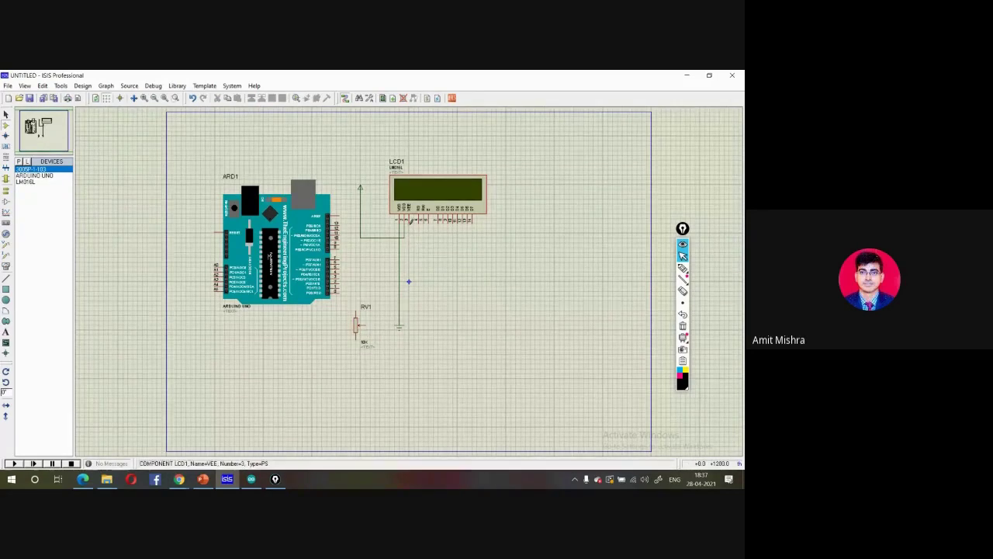
Wire the LCD's VEE pin to the potentiometer's wiper and the potentiometer's two ends to power and ground.
left_click(409, 223)
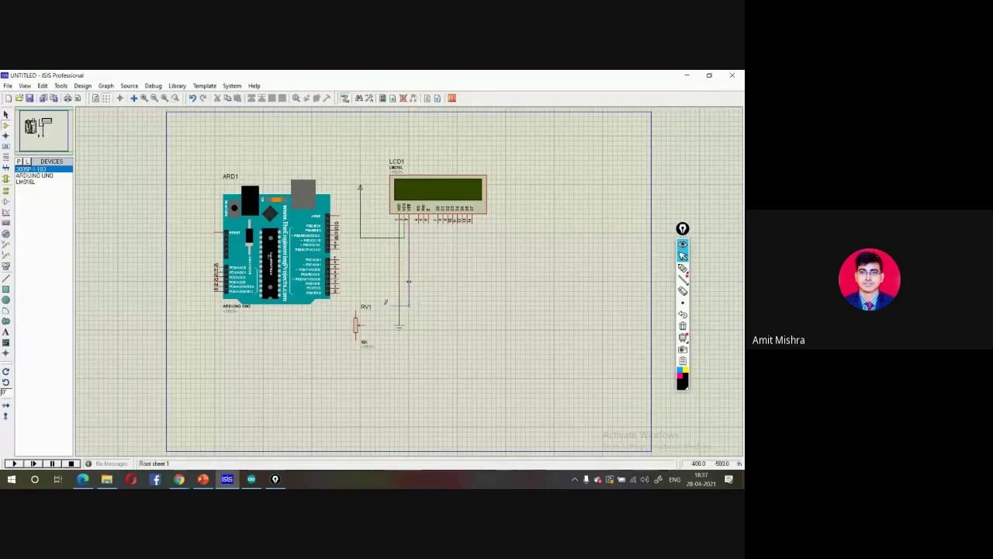
left_click(381, 305)
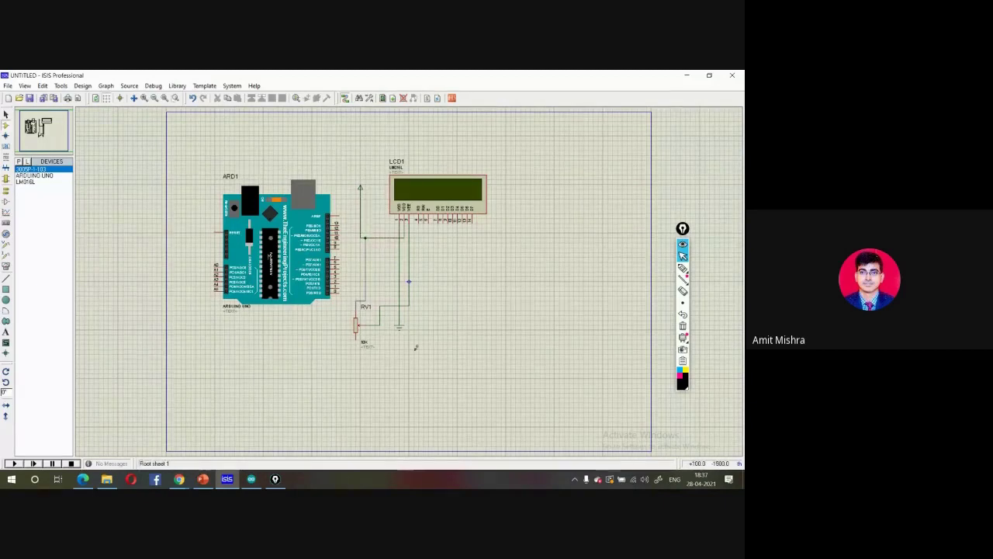
left_click(356, 335)
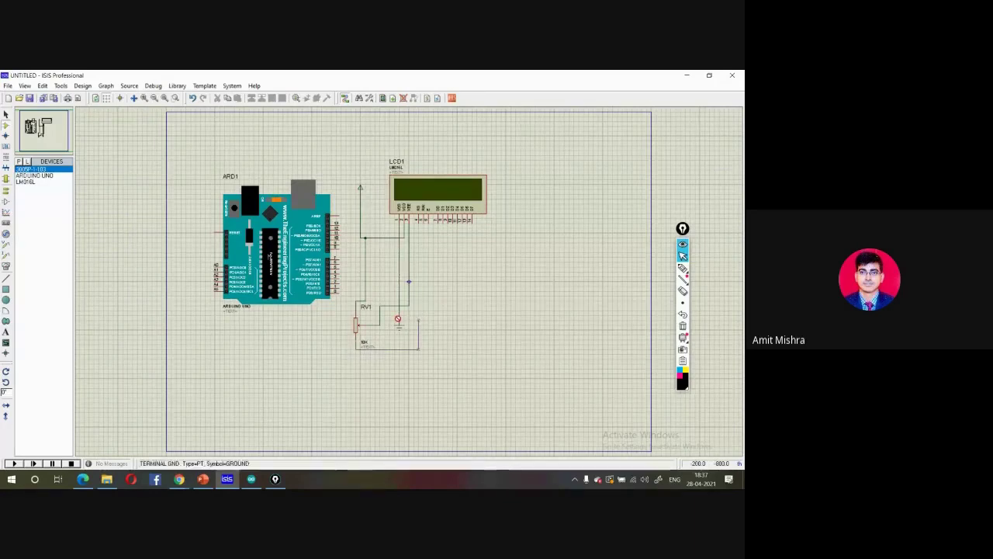
left_click(400, 314)
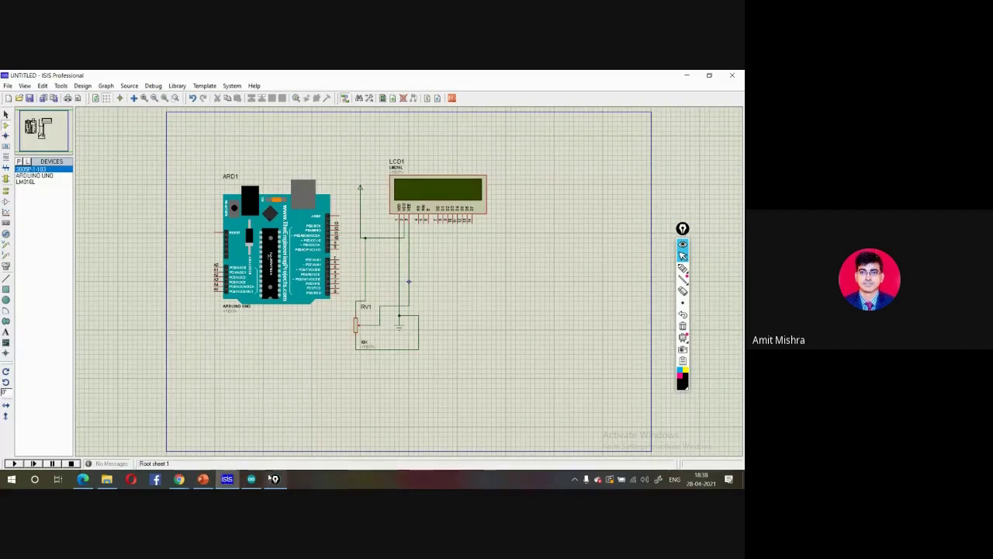
Check the circuit diagram in PowerPoint and, back in ISIS, wire the LCD's RS to Arduino pin 12, RW to ground and E to pin 11.
left_click(203, 479)
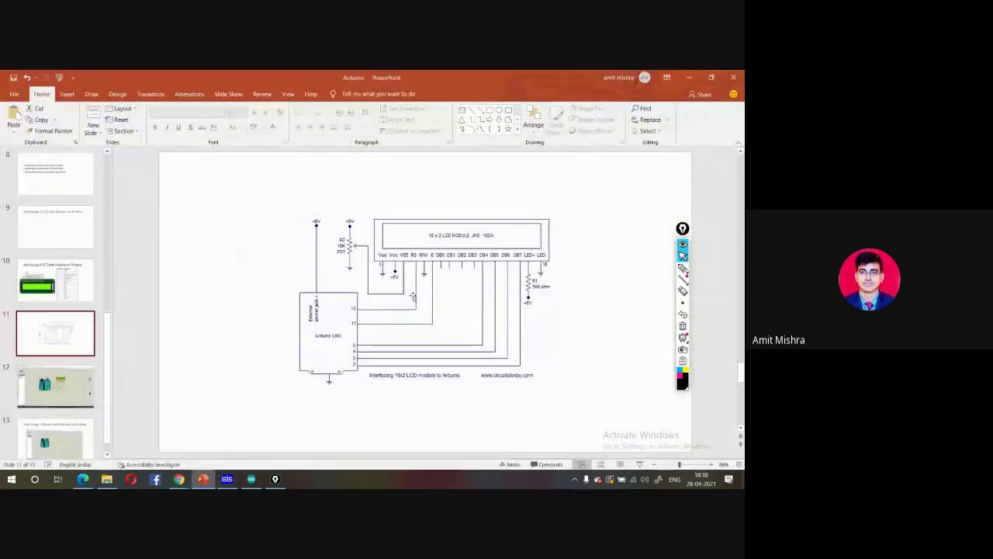
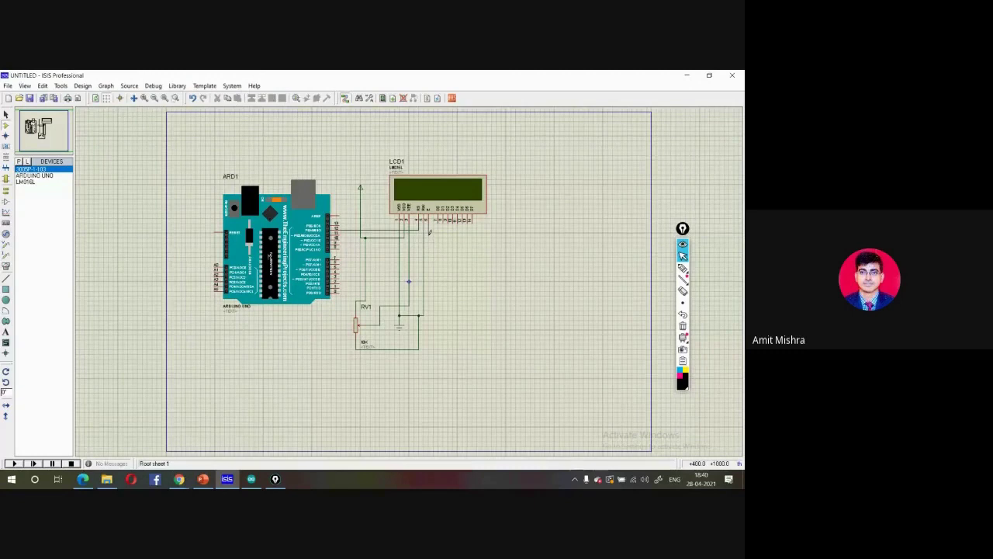
left_click(429, 230)
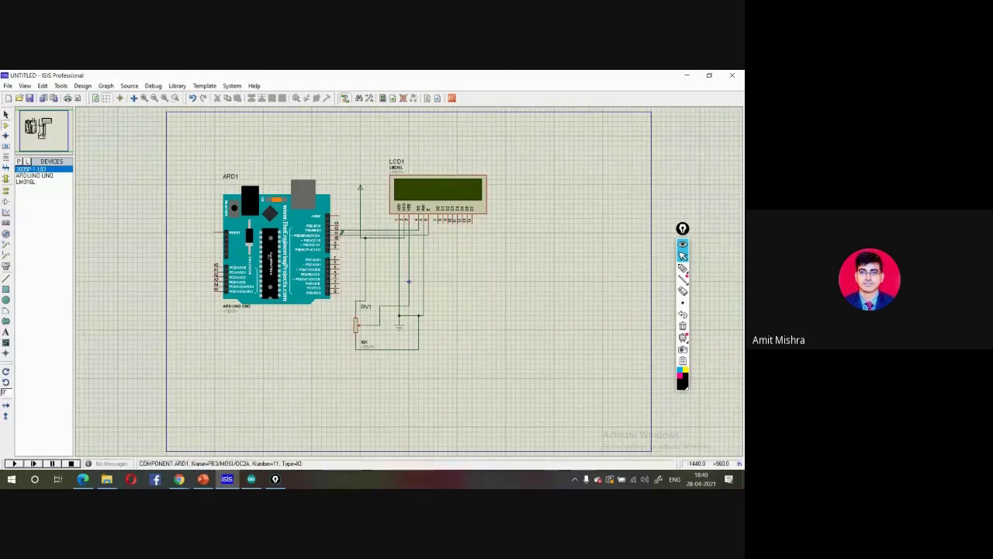
left_click(342, 231)
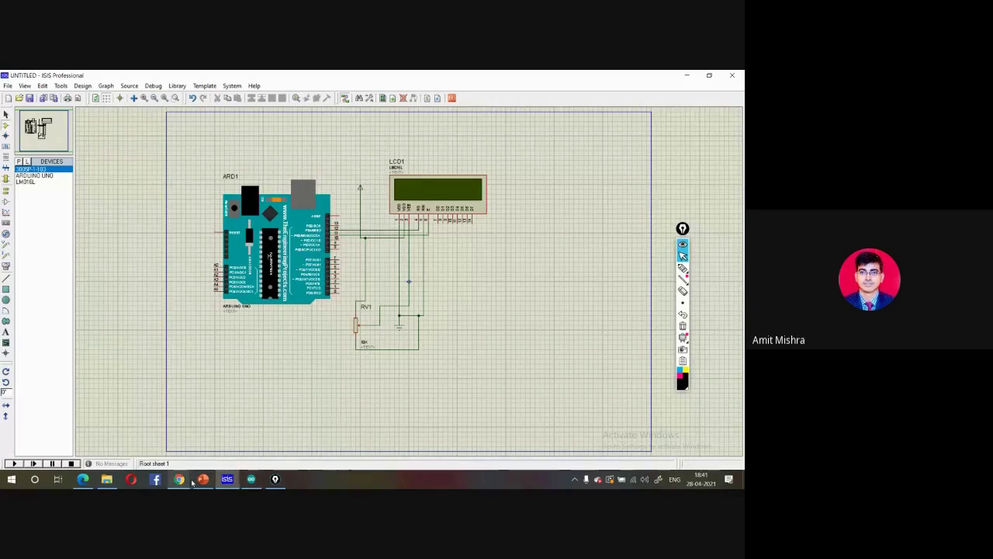
Check the data lines in the PowerPoint diagram, return to ISIS and wire LCD pins D4, D5, D6 and D7 to Arduino pins 5, 4, 3 and 2.
mouse_move(193, 482)
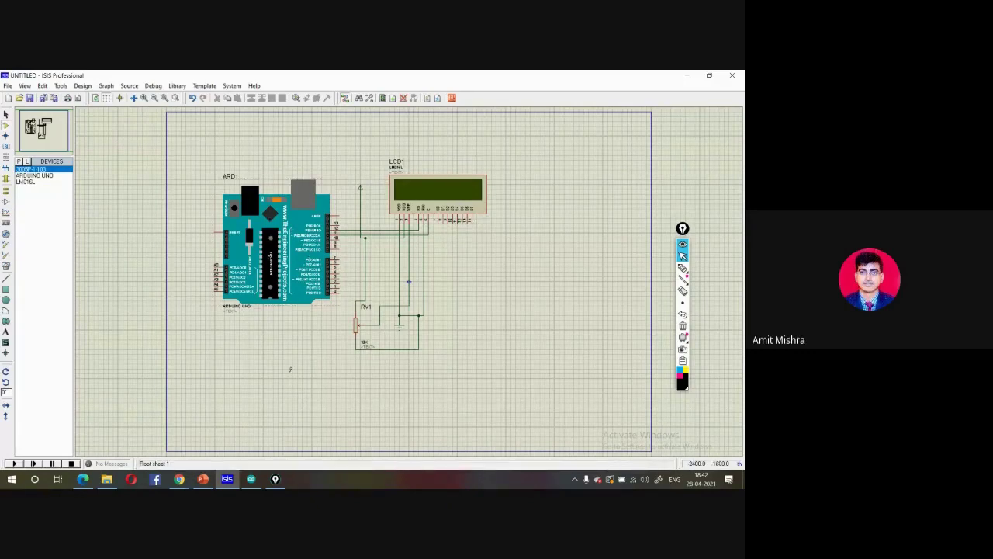
left_click(203, 479)
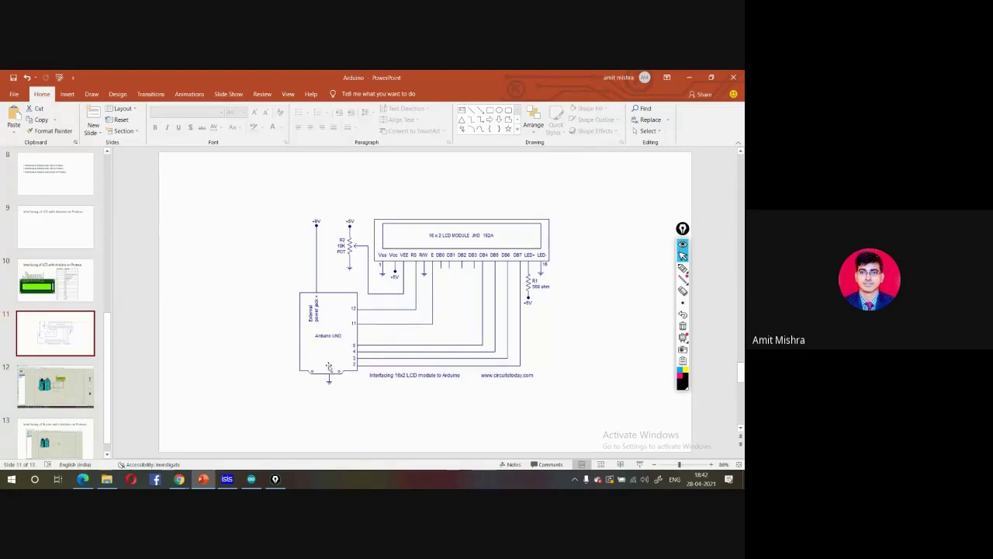
left_click(227, 480)
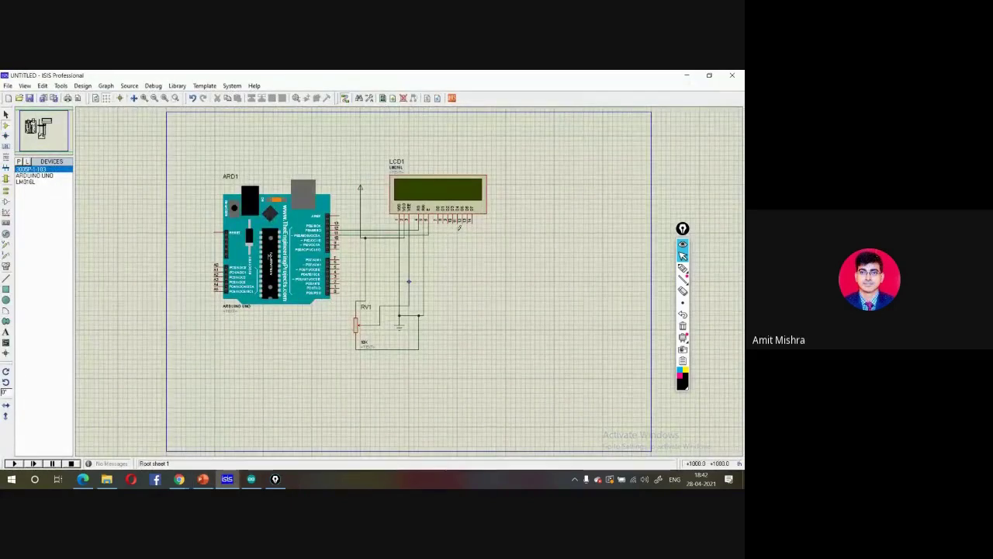
left_click(458, 224)
left_click(338, 265)
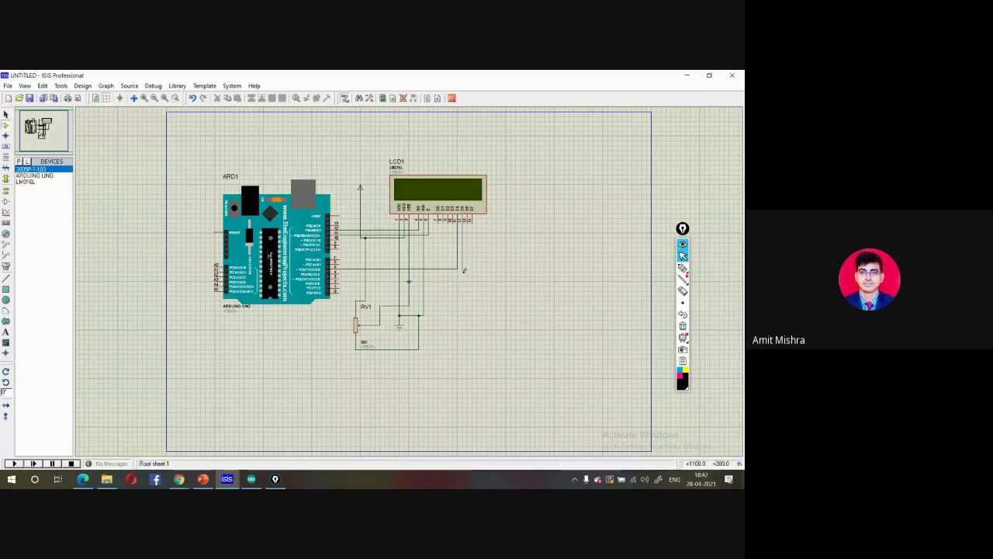
left_click(341, 271)
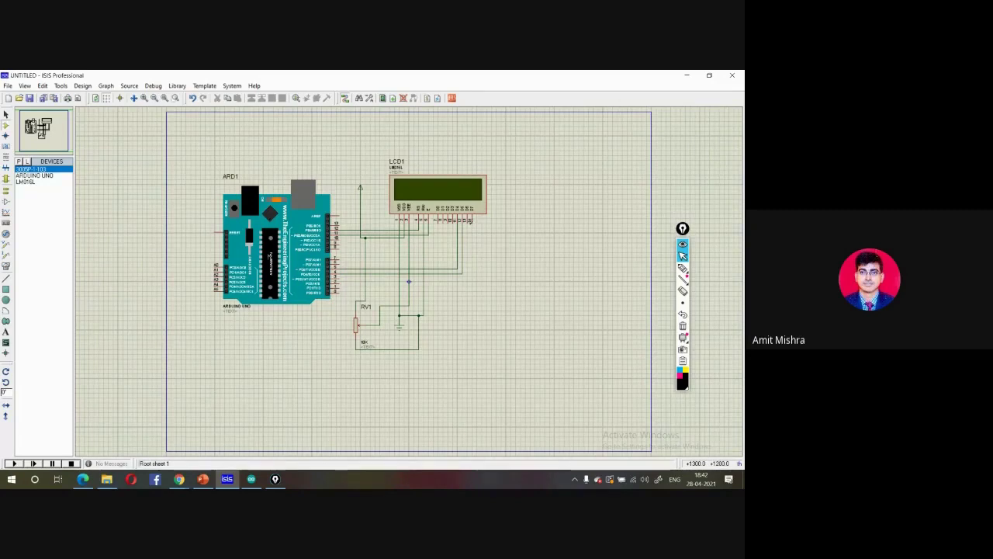
left_click(470, 221)
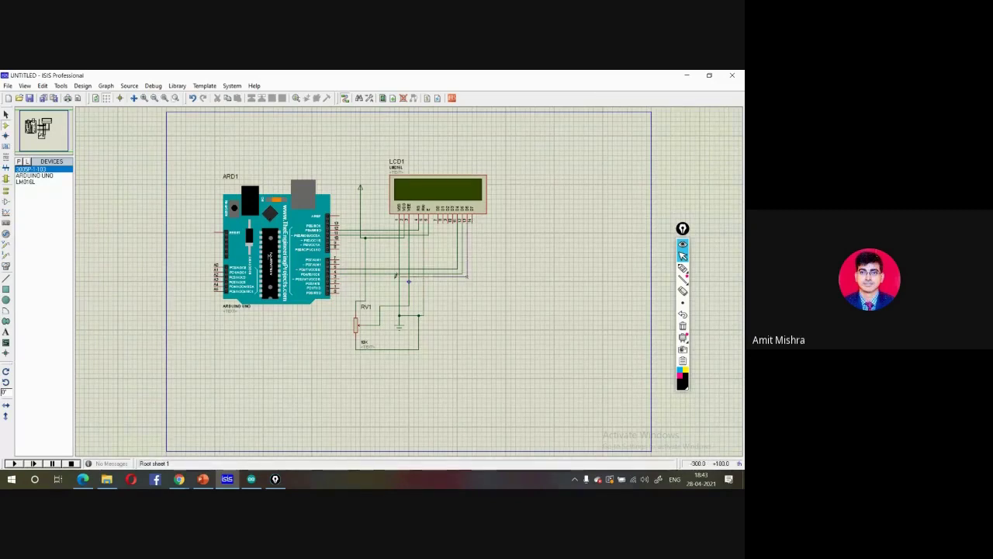
left_click(340, 283)
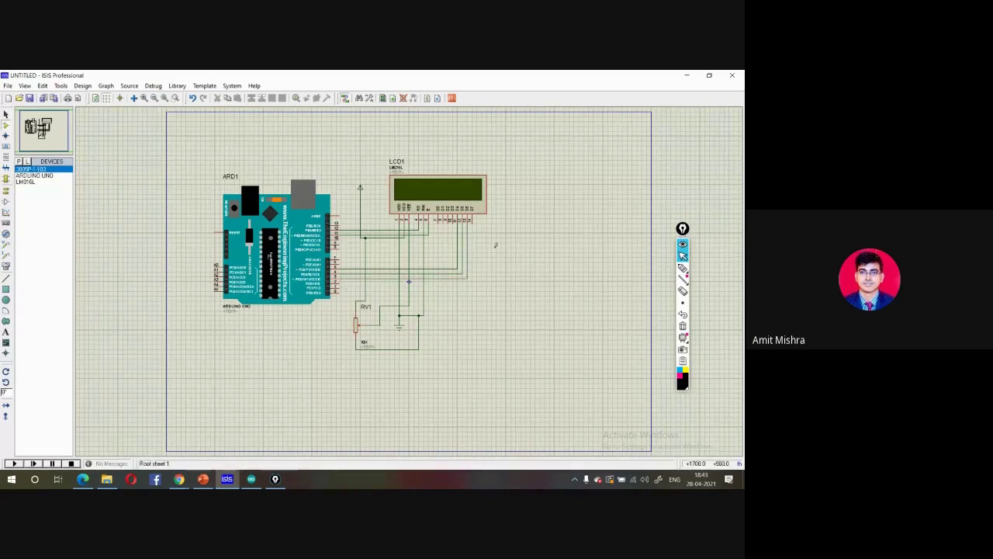
left_click(475, 220)
left_click(341, 282)
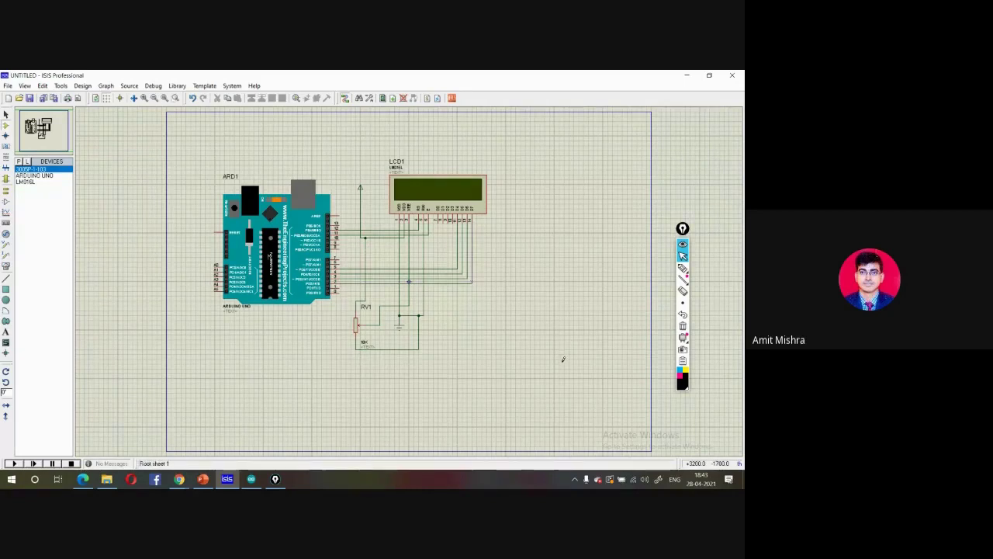
Close the Epic Pen annotation tool.
key("F12")
key("Escape")
left_click(682, 228)
right_click(275, 479)
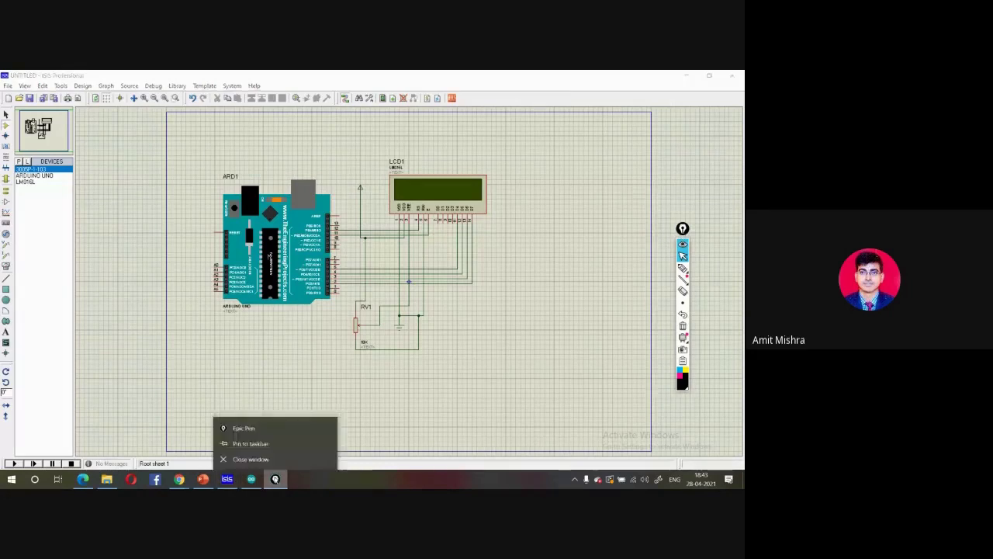
left_click(269, 457)
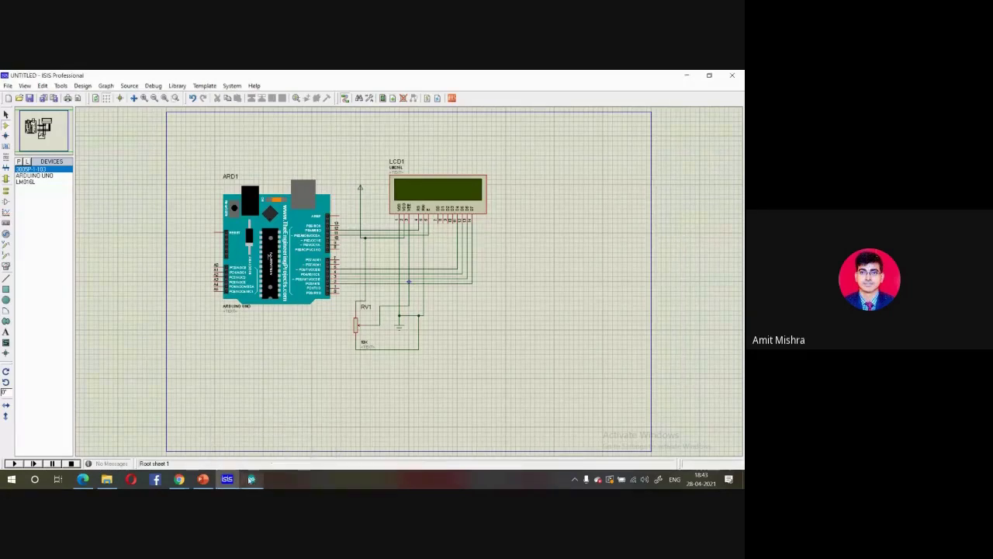
Switch to the Arduino IDE, open the LiquidCrystal HelloWorld example and close the LED1 sketch.
left_click(205, 427)
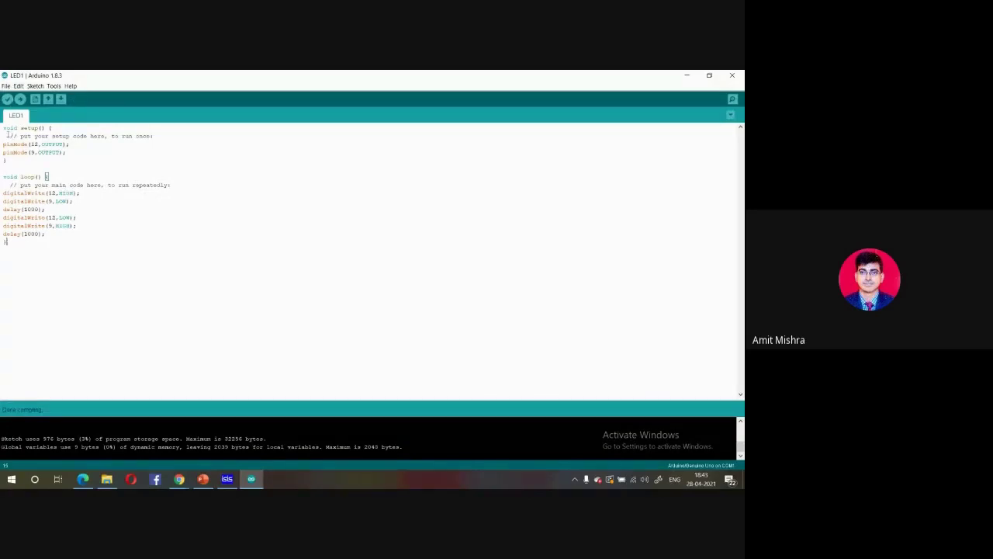
left_click(6, 89)
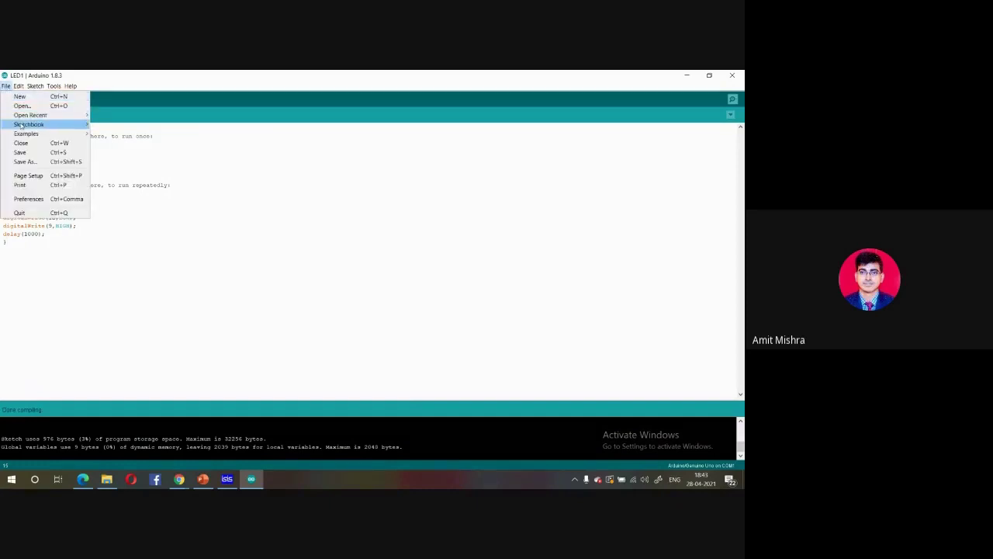
mouse_move(24, 135)
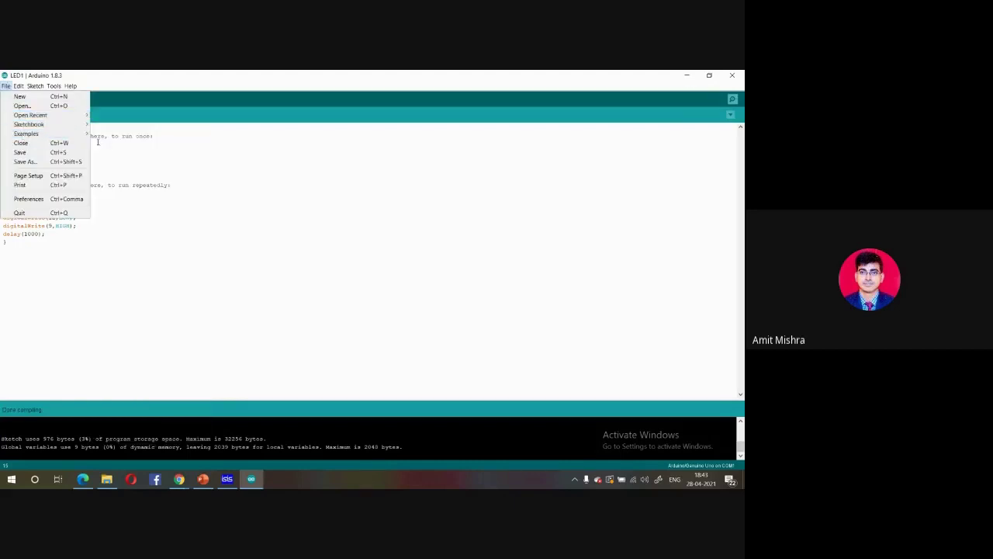
mouse_move(85, 135)
mouse_move(106, 150)
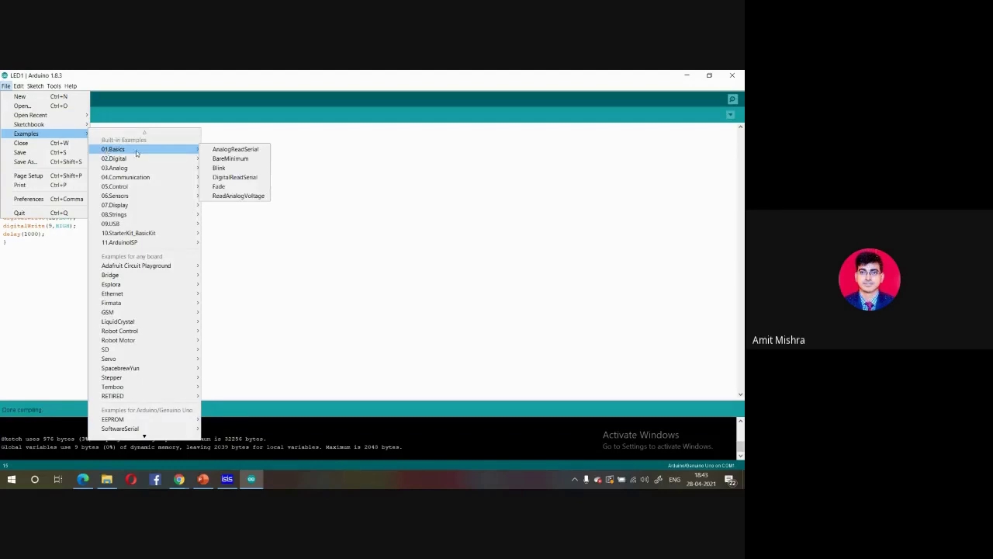
mouse_move(137, 159)
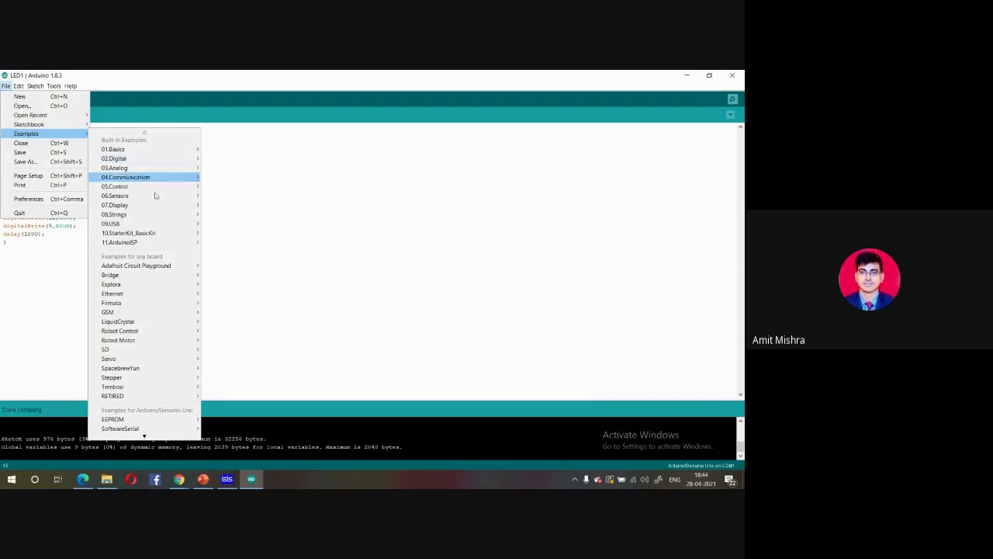
mouse_move(148, 323)
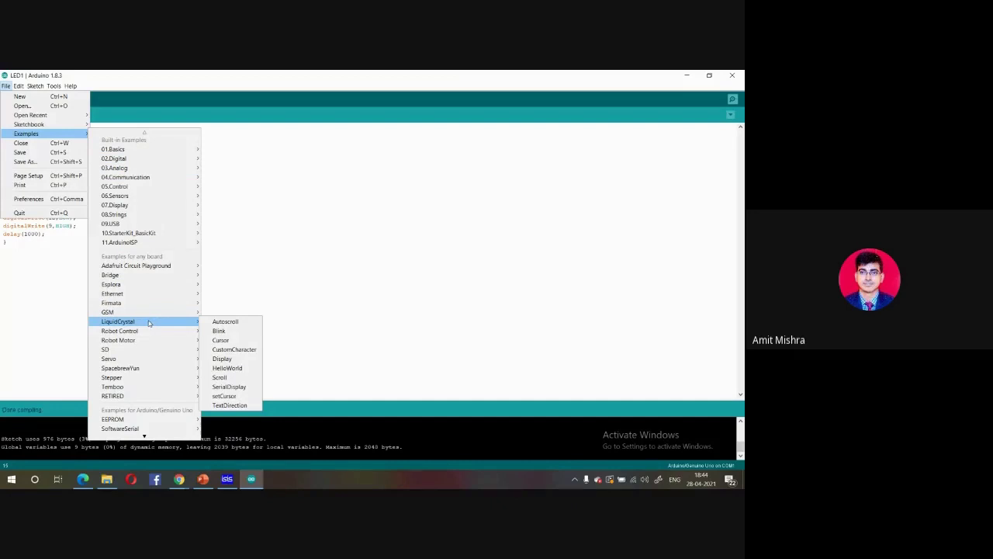
left_click(228, 368)
left_click(732, 75)
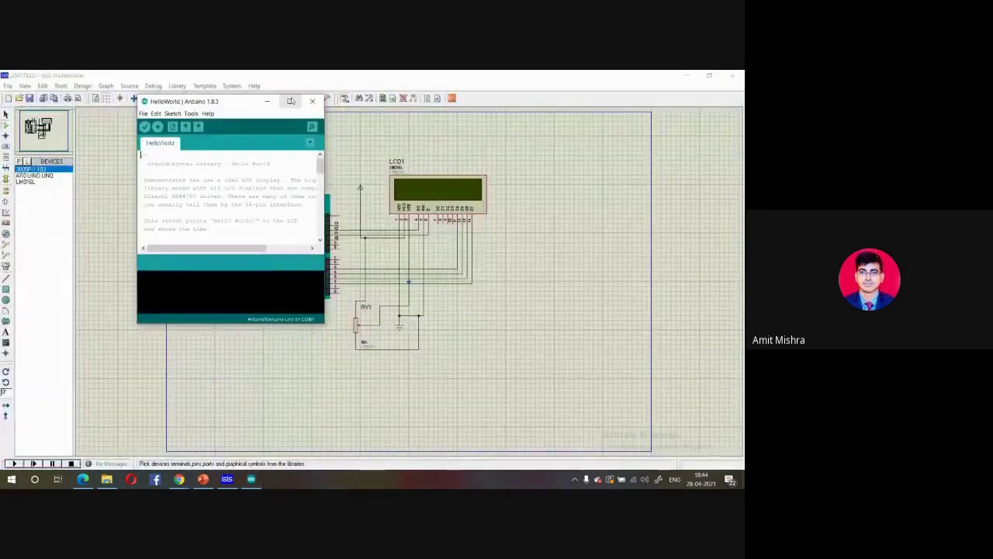
Maximize the HelloWorld sketch and delete the introductory comment block above the library include.
left_click(291, 101)
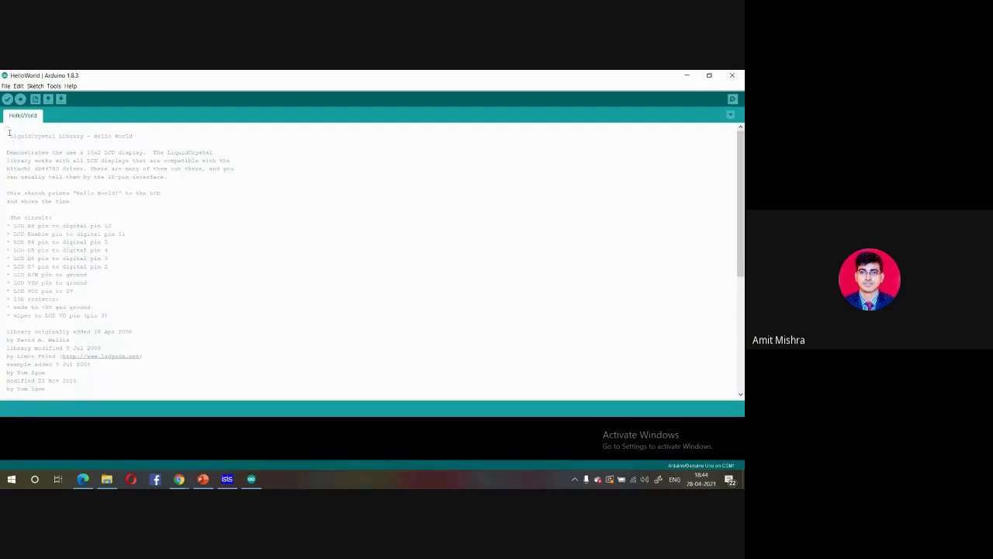
mouse_move(4, 127)
left_mouse_down()
mouse_move(84, 410)
mouse_move(75, 347)
left_mouse_up()
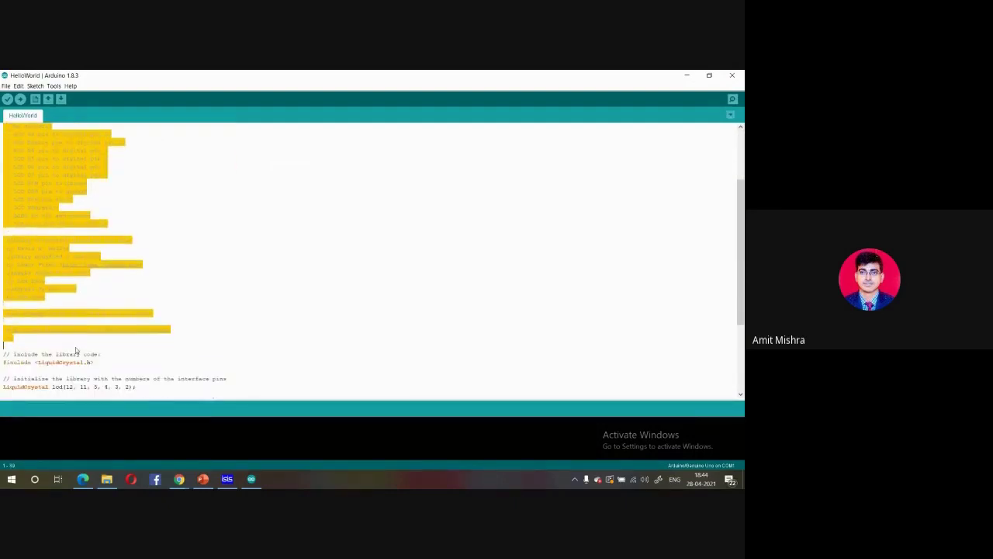
key("Delete")
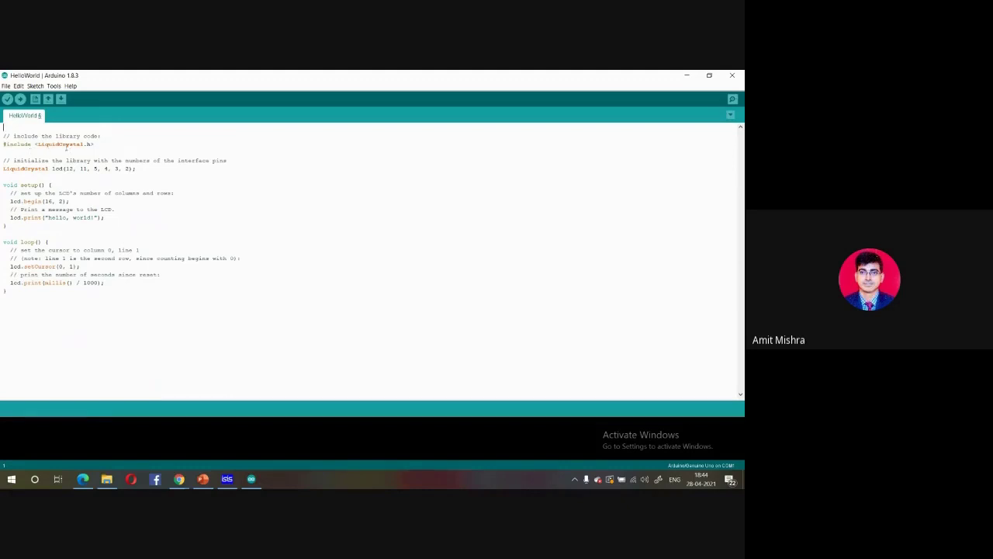
Review the LiquidCrystal.h include and compare the pin numbers in the LiquidCrystal lcd declaration with the LCD wiring in ISIS.
left_click_drag(36, 144, 90, 144)
left_click_drag(3, 144, 31, 144)
left_click_drag(10, 203, 24, 219)
left_click_drag(37, 145, 88, 147)
left_click(17, 144)
left_click_drag(4, 169, 52, 168)
left_click(229, 480)
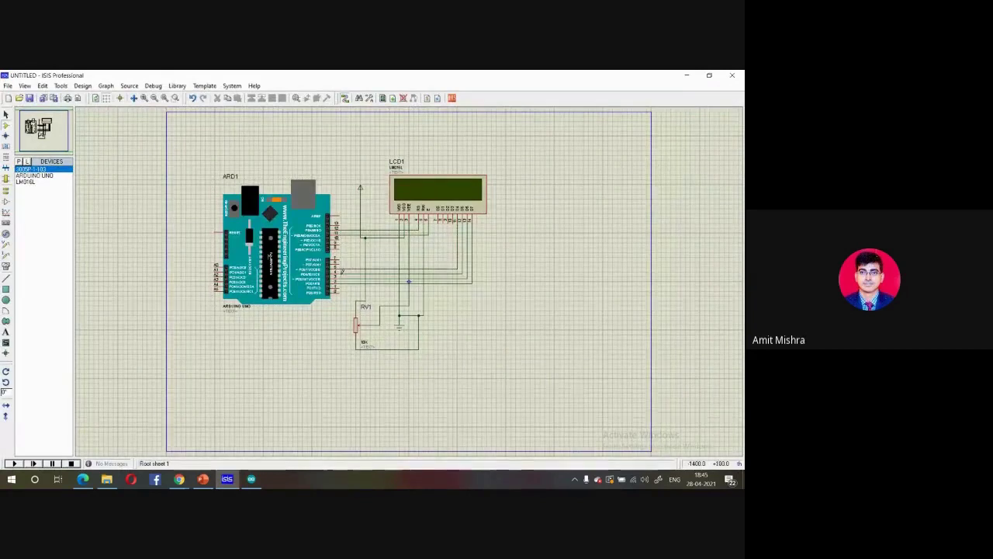
left_click(251, 479)
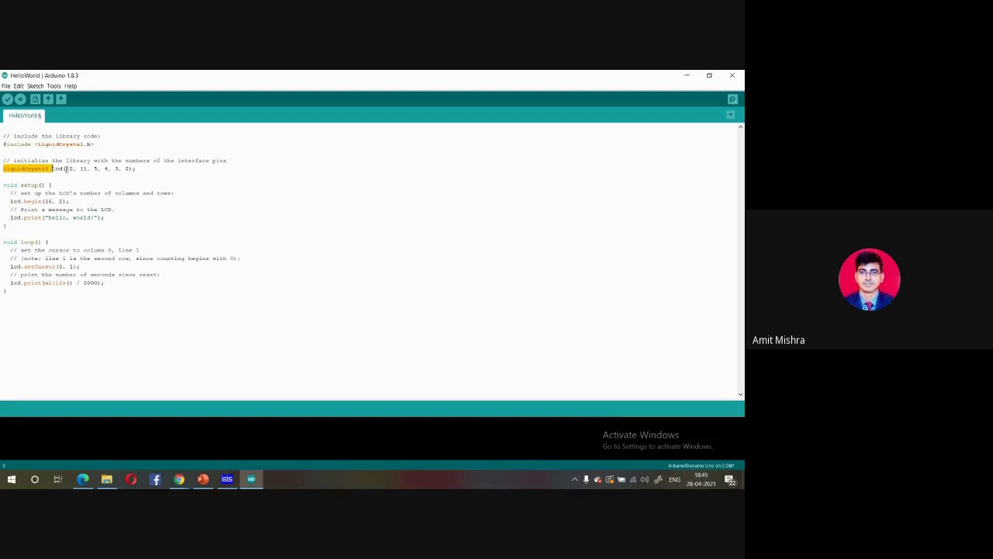
left_click_drag(67, 169, 131, 169)
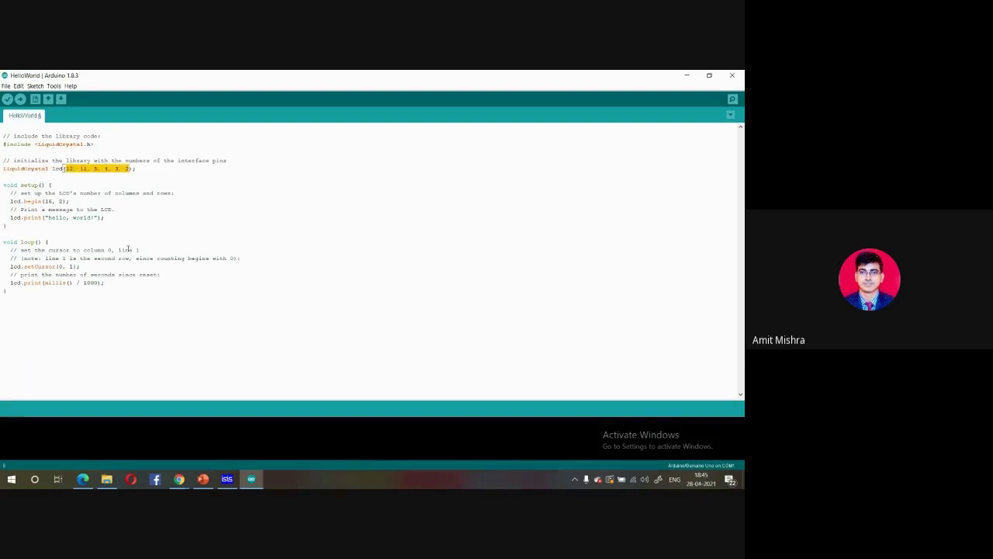
left_click(225, 480)
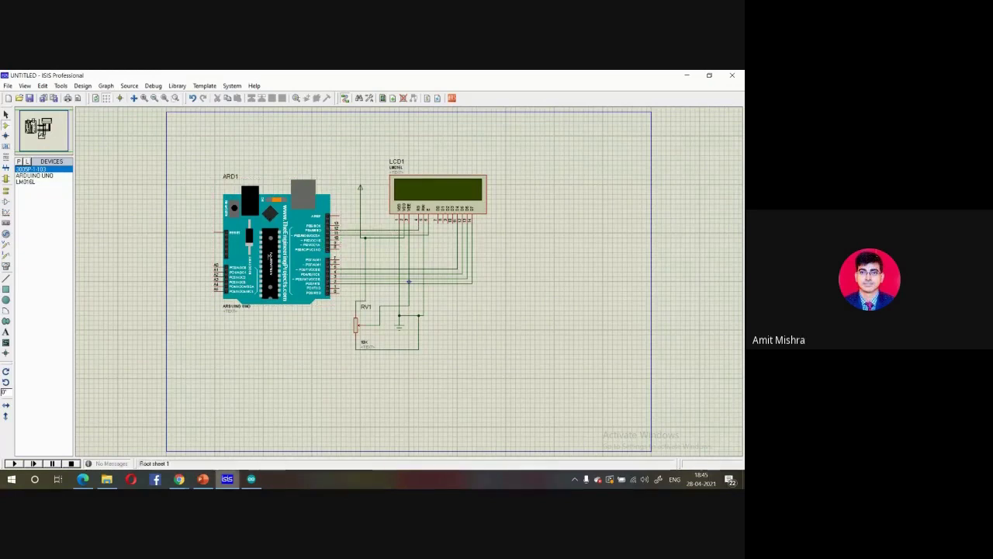
left_click(250, 479)
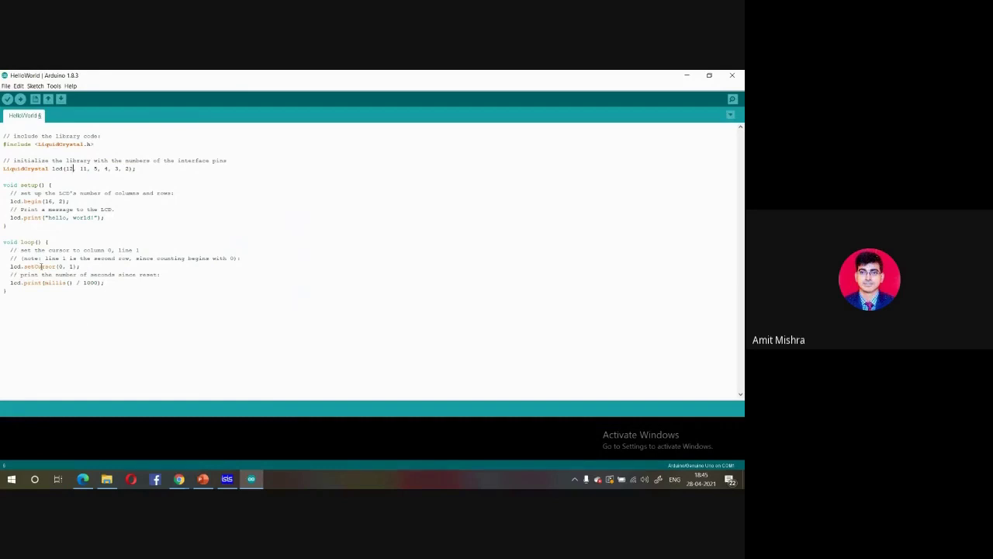
Review the sketch's setup and loop functions, focusing on the column and row arguments of lcd.begin.
left_click_drag(3, 185, 6, 292)
left_click(14, 206)
left_click_drag(7, 201, 68, 201)
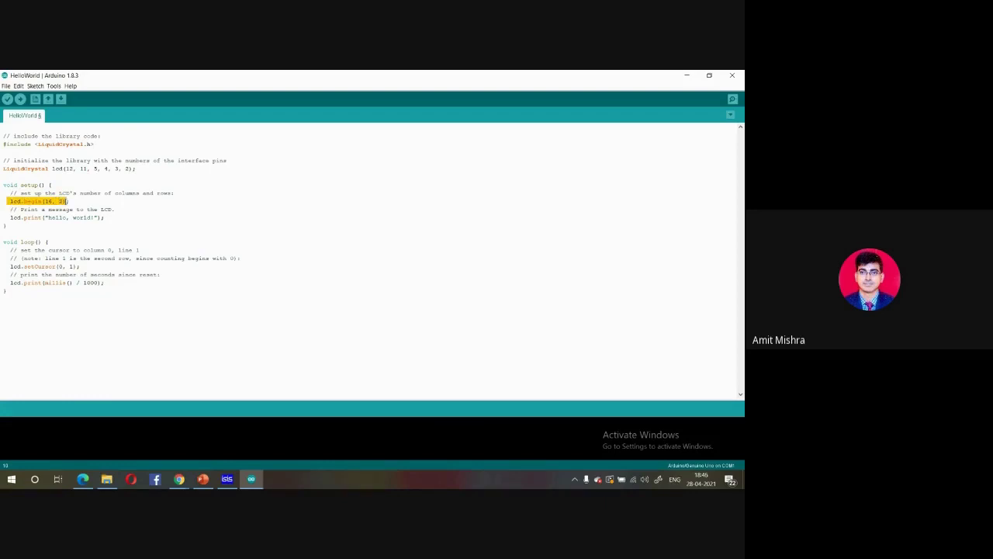
left_click(48, 201)
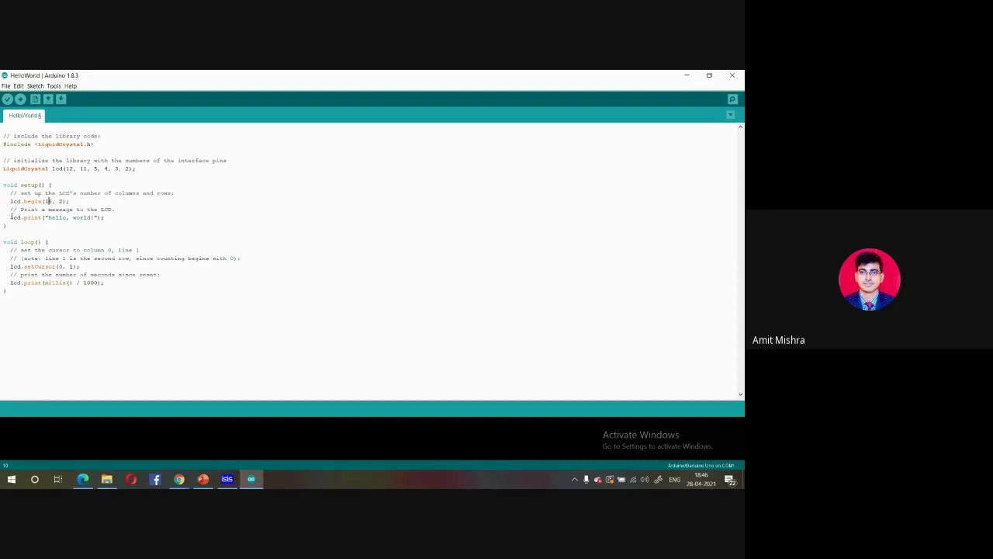
Review the lcd.print call in setup and its "hello, world!" text, comparing it with the LCD in the ISIS schematic.
left_click_drag(9, 217, 42, 218)
left_click(227, 479)
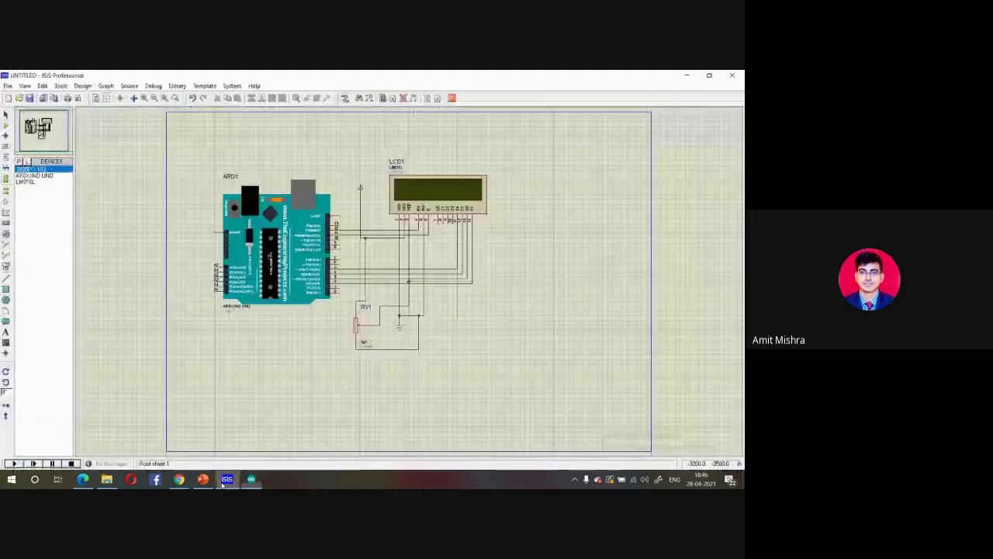
left_click(250, 479)
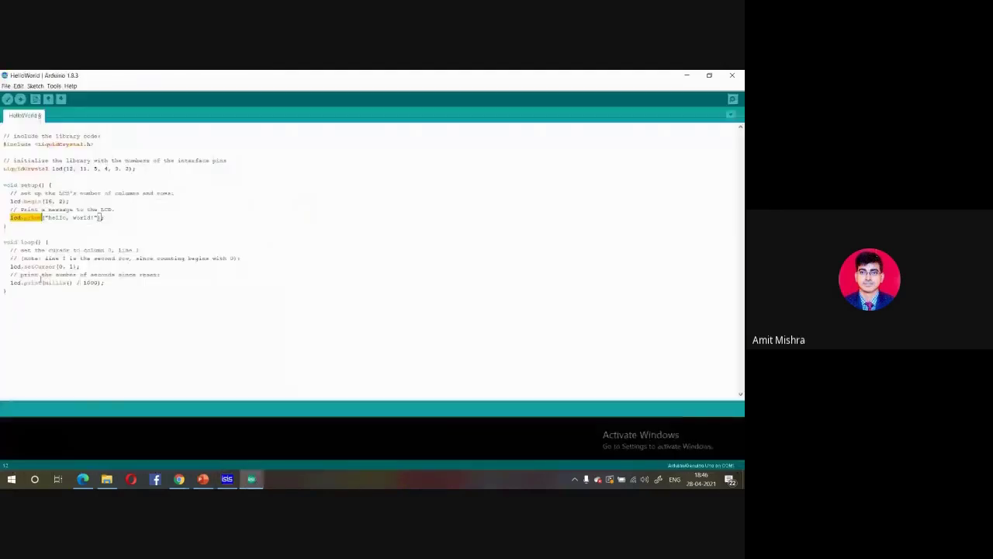
left_click_drag(48, 217, 94, 218)
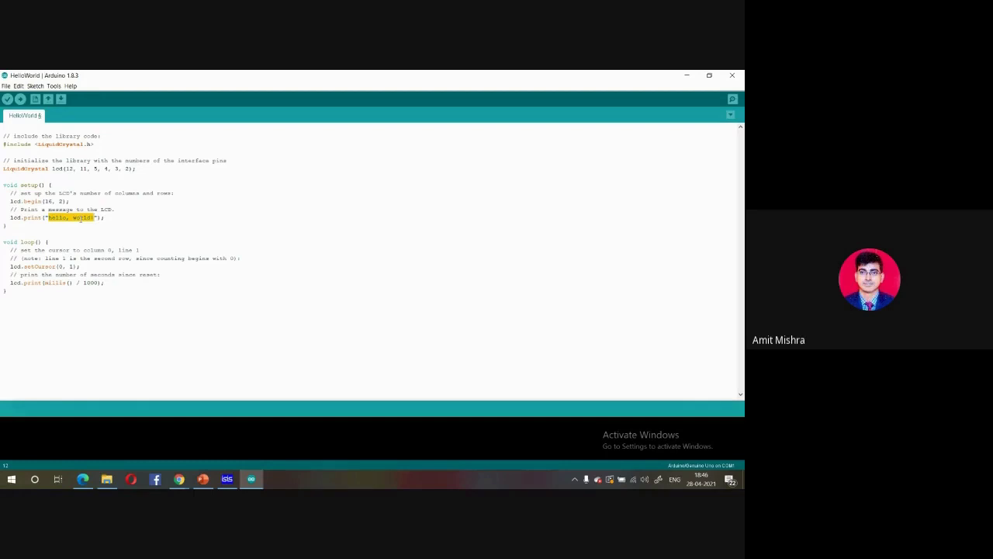
left_click(71, 266)
left_click_drag(9, 217, 105, 218)
Delete the two comment lines about the cursor position above lcd.setCursor(0, 1) in the loop function.
left_click(27, 242)
left_click(10, 249)
left_click(10, 258)
left_click_drag(10, 267, 82, 266)
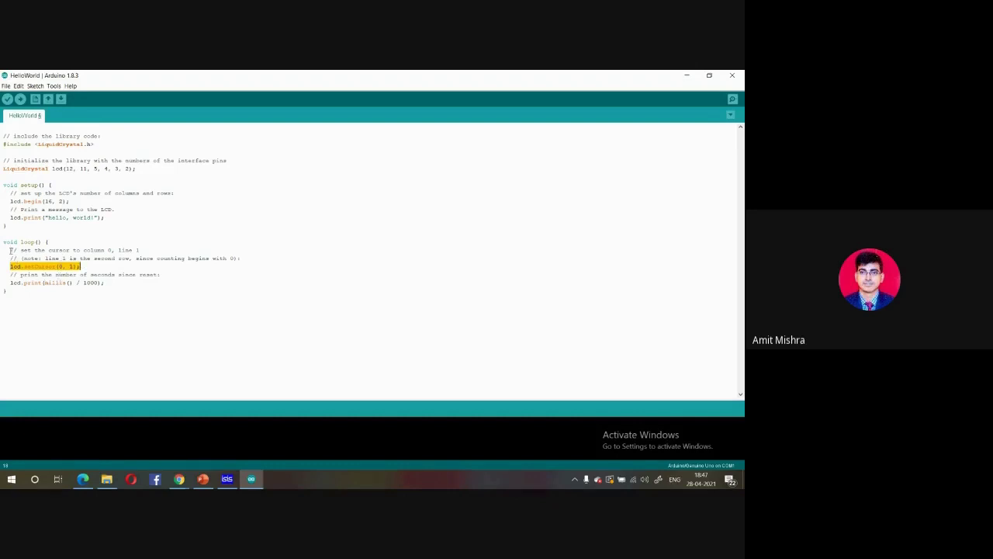
left_click_drag(10, 250, 243, 259)
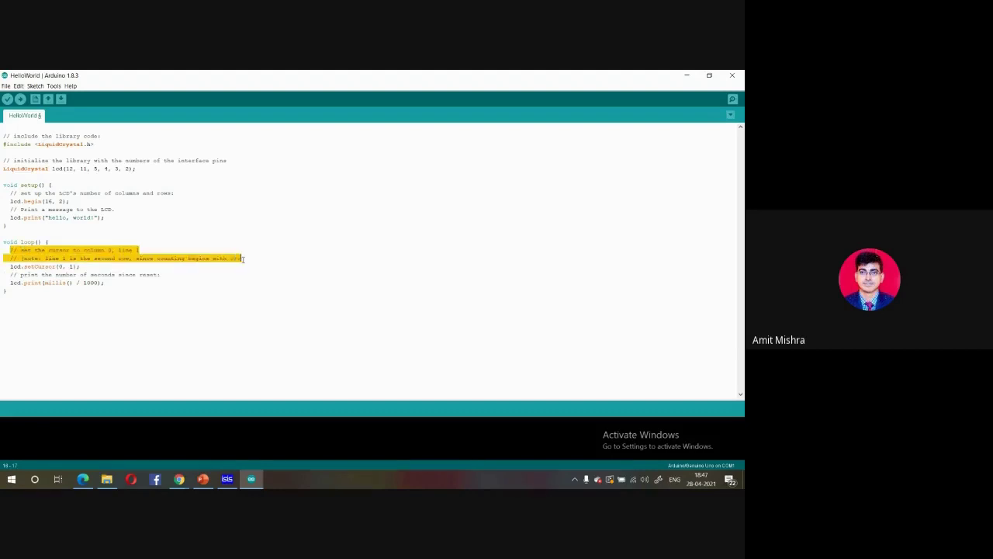
key("Delete")
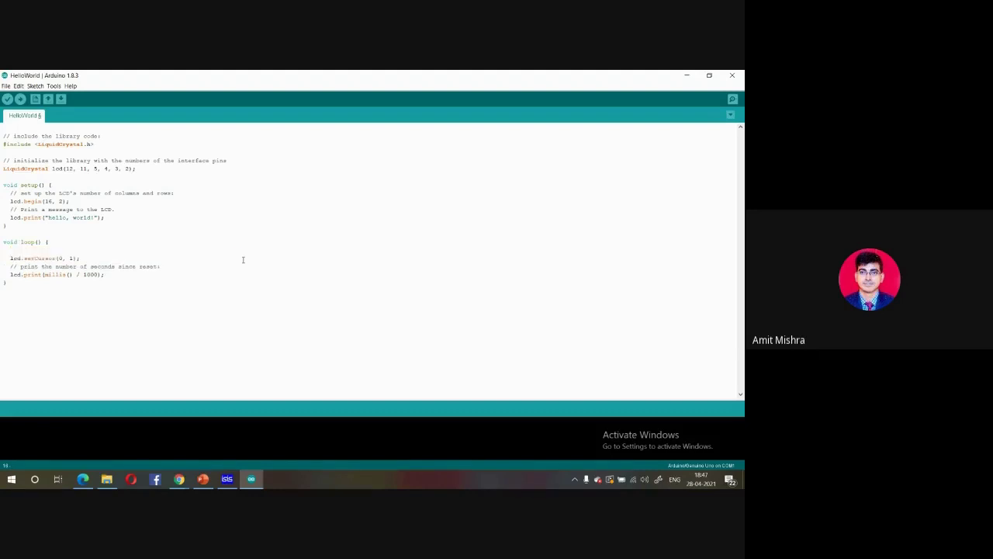
Save the read-only example sketch as module2 in the session folder inside the arduino folder on the Desktop.
key("ctrl+s")
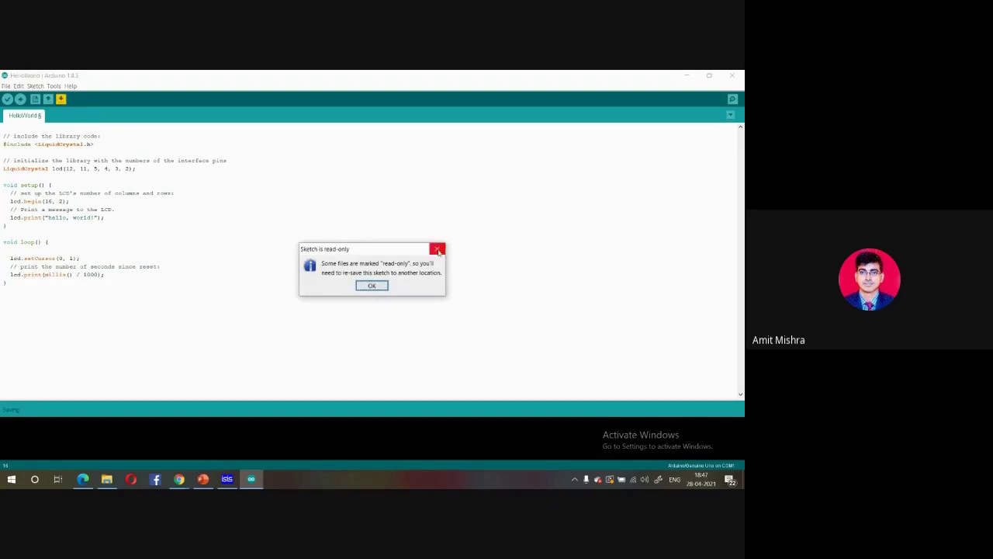
left_click(376, 284)
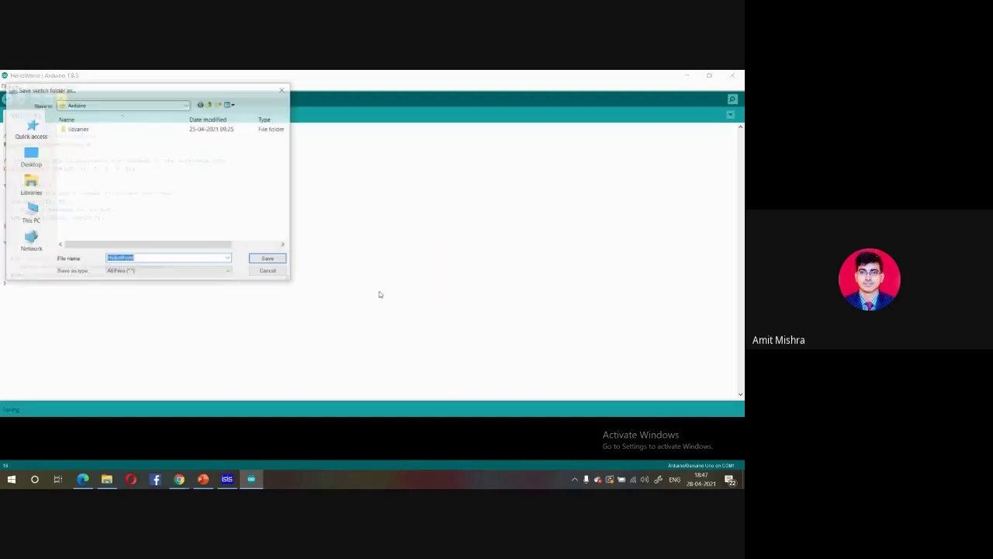
left_click(43, 163)
left_click(174, 207)
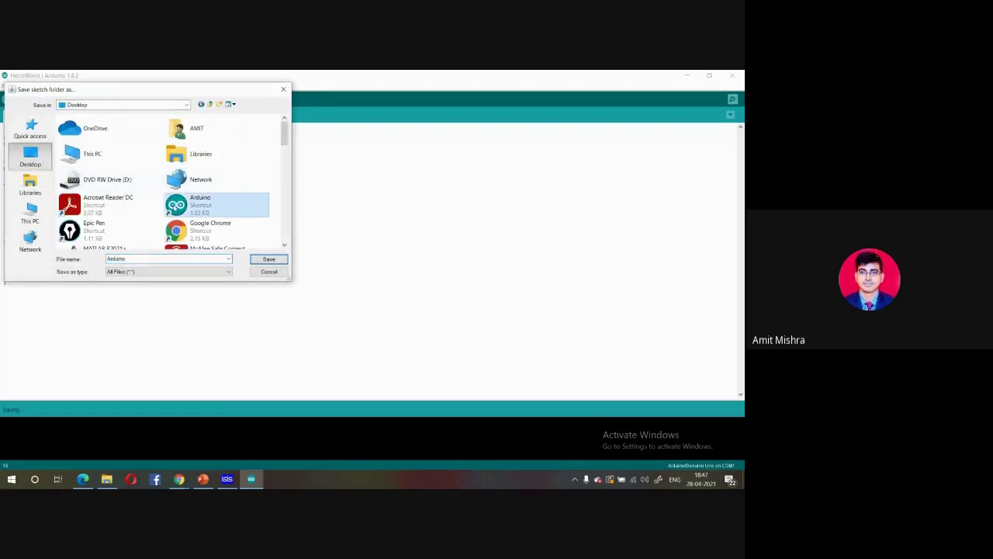
scroll(173, 207, "down", 3)
double_click(180, 129)
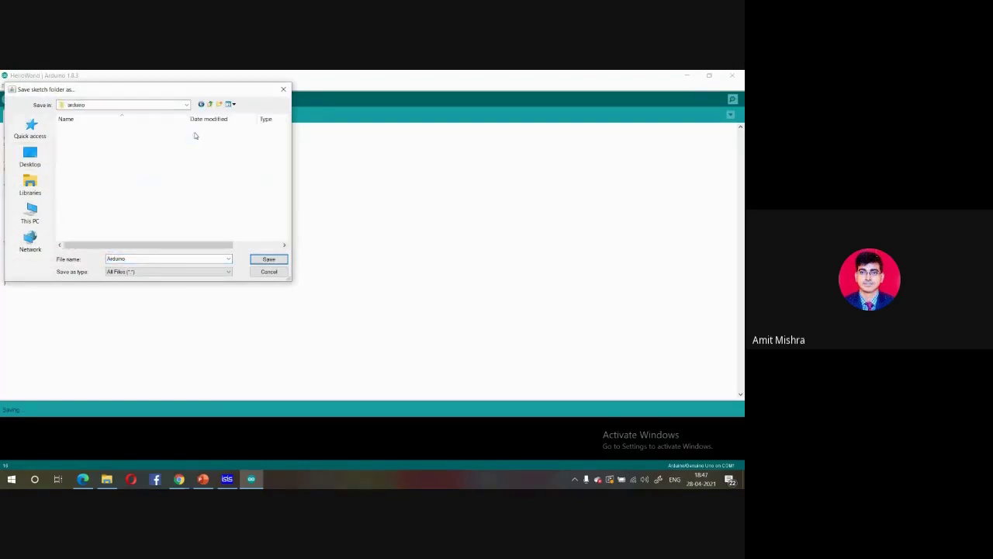
double_click(87, 175)
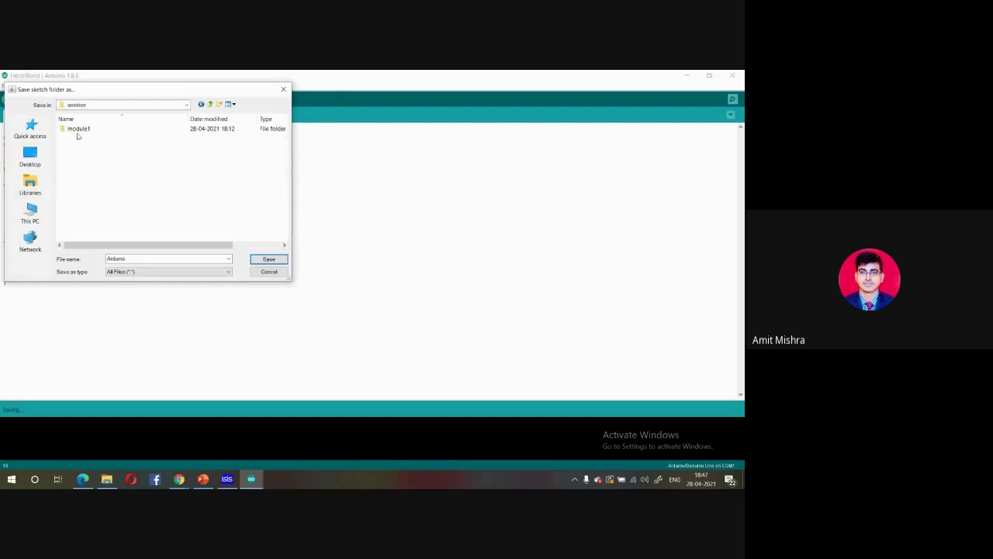
double_click(170, 260)
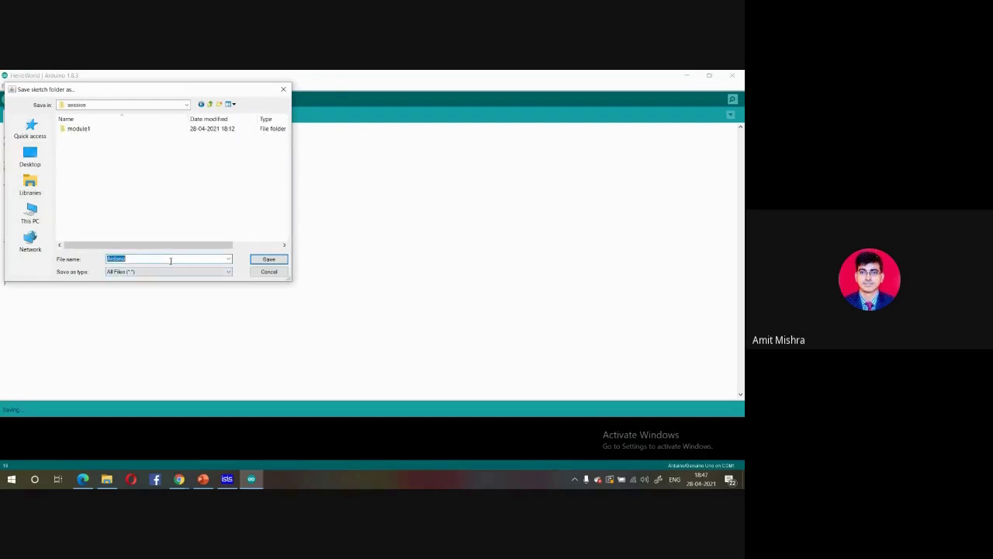
type("module2")
left_click(267, 259)
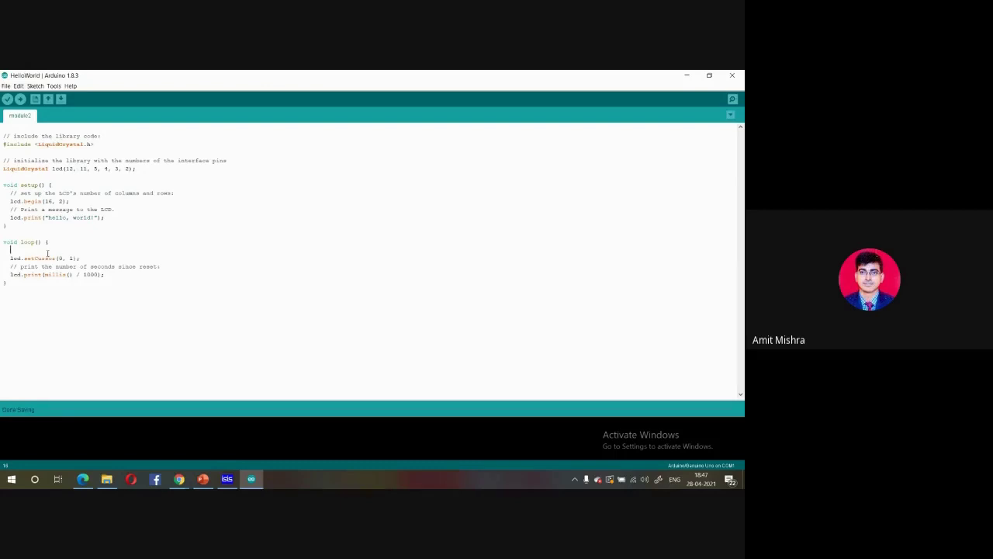
Highlight the lcd.setCursor(0, 1) statement and launch Epic Pen with its pen tool active for annotating the screen.
left_click_drag(11, 258, 79, 258)
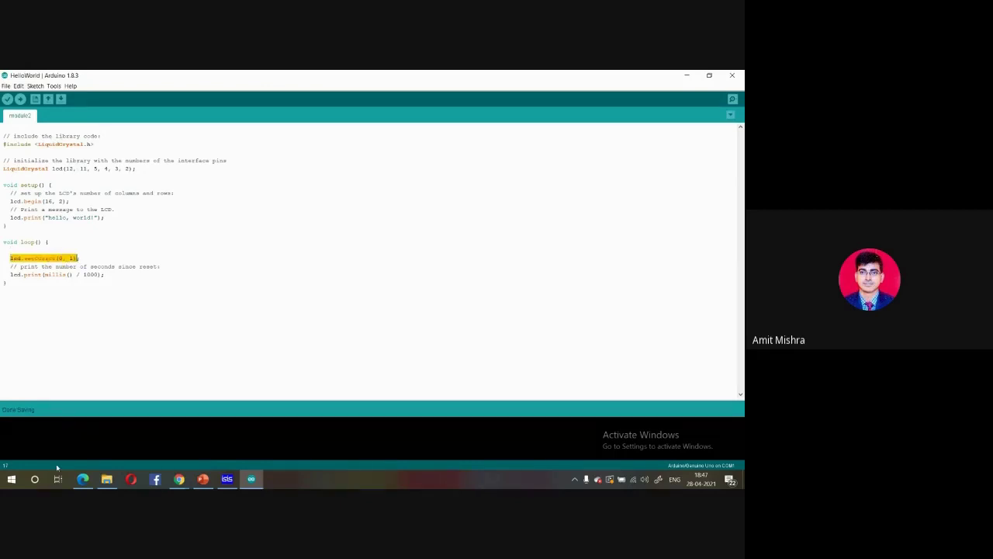
left_click(12, 479)
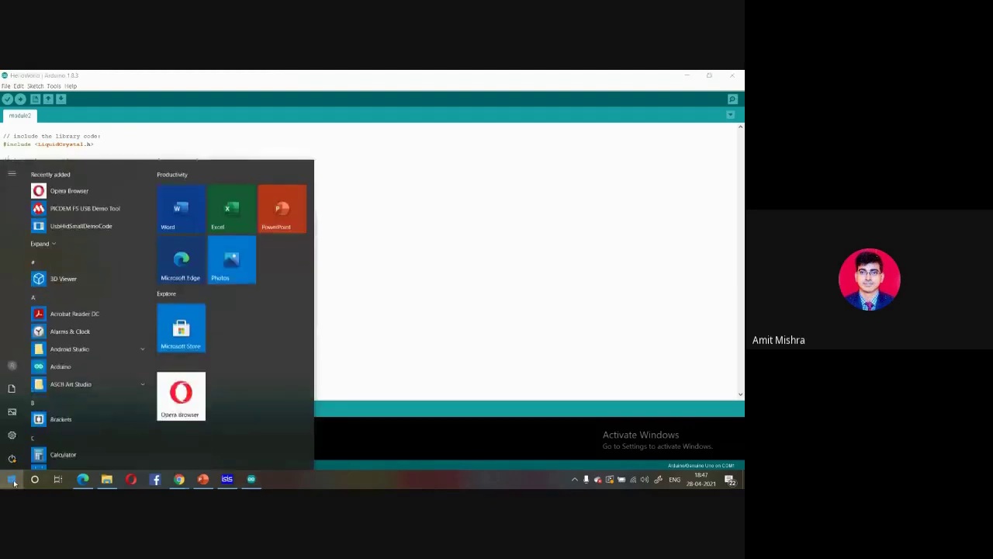
type("epic")
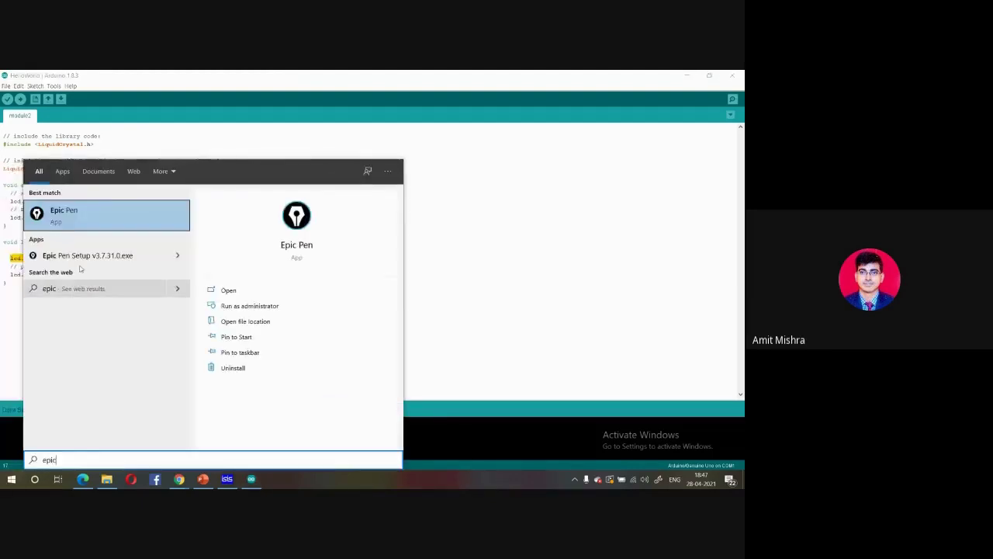
left_click(108, 226)
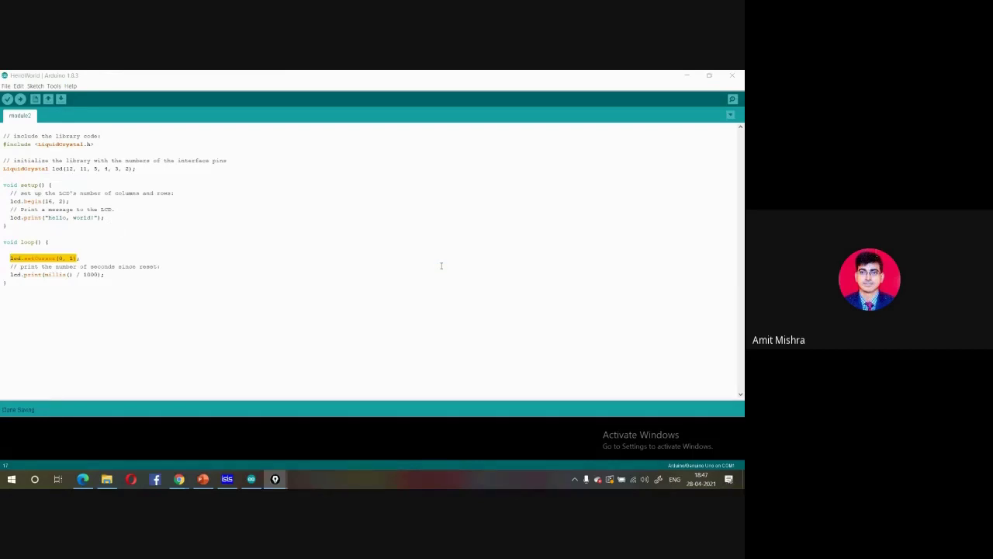
left_click(370, 190)
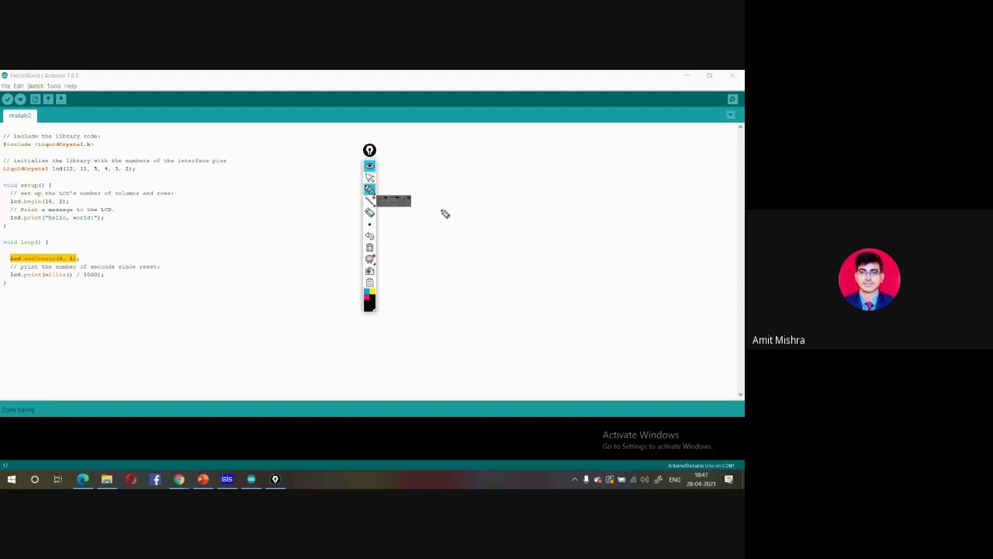
Sketch a two-row LCD outline in the empty area beside the code and label its rows 0 and 1.
mouse_move(445, 213)
left_mouse_down()
mouse_move(452, 244)
mouse_move(442, 213)
mouse_move(690, 178)
mouse_move(705, 259)
mouse_move(569, 292)
mouse_move(450, 295)
mouse_move(451, 268)
mouse_move(465, 262)
mouse_move(697, 232)
left_mouse_up()
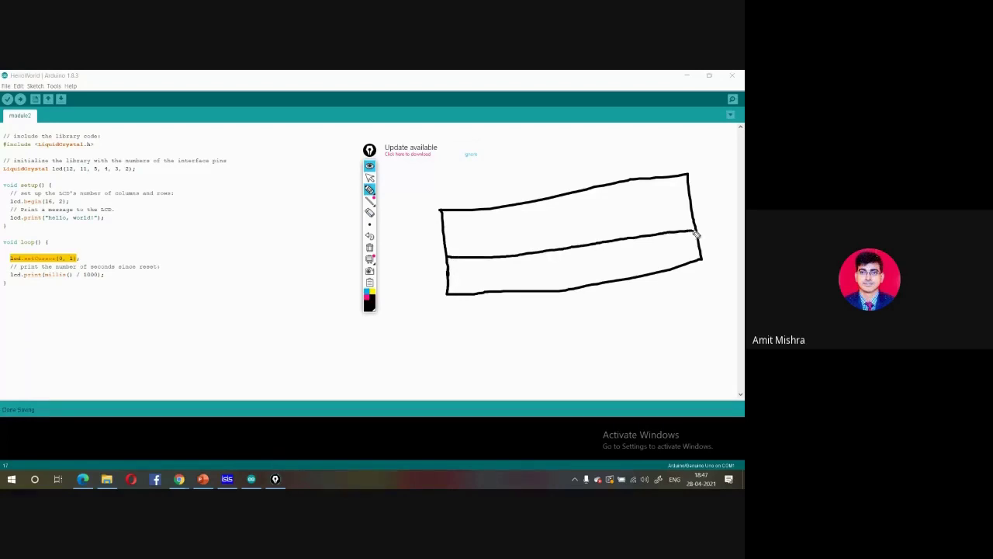
mouse_move(419, 233)
left_mouse_down()
mouse_move(427, 247)
mouse_move(423, 231)
left_mouse_up()
left_click_drag(426, 278, 430, 299)
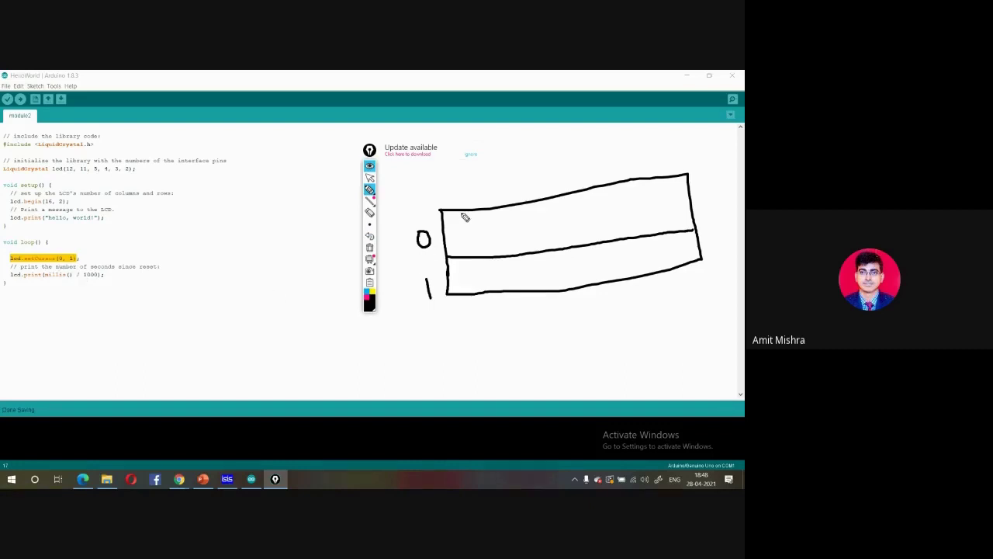
Divide the sketched LCD into columns labelled 0, 1, 2 and 15, with dashes standing for the columns in between.
left_click_drag(464, 215, 473, 291)
mouse_move(449, 192)
left_mouse_down()
mouse_move(500, 300)
mouse_move(469, 211)
mouse_move(506, 223)
mouse_move(521, 291)
left_mouse_up()
mouse_move(485, 193)
left_mouse_down()
mouse_move(508, 194)
mouse_move(531, 224)
mouse_move(645, 205)
left_mouse_up()
left_click(662, 202)
mouse_move(649, 205)
left_mouse_down()
mouse_move(670, 179)
mouse_move(690, 261)
left_mouse_up()
left_click(671, 202)
mouse_move(676, 155)
left_mouse_down()
mouse_move(674, 168)
mouse_move(689, 153)
mouse_move(680, 163)
mouse_move(689, 166)
mouse_move(675, 170)
left_mouse_up()
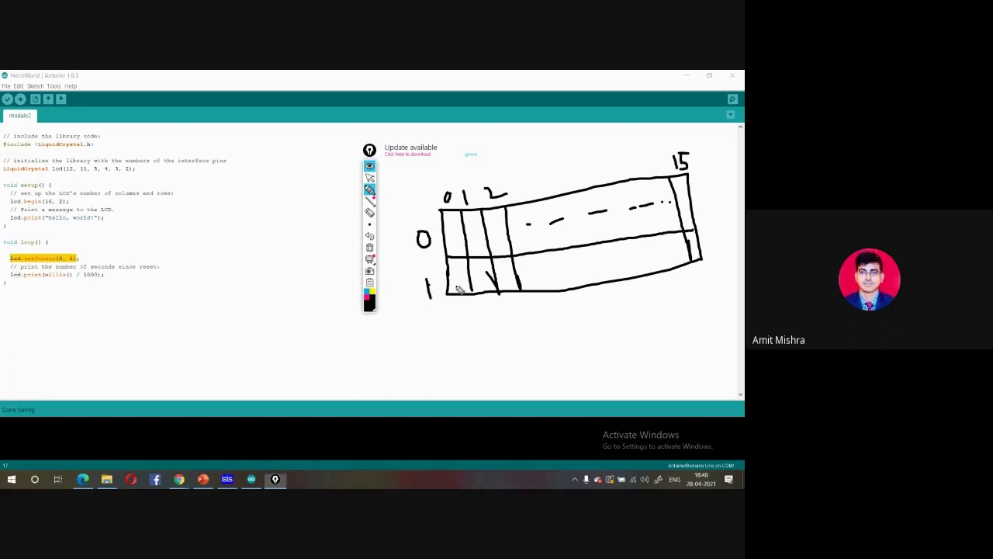
Mark the cells at columns 0 and 2 of row 1 with dashes and dismiss the Epic Pen update notice.
left_click_drag(454, 286, 467, 286)
left_click_drag(455, 286, 512, 283)
left_click(470, 155)
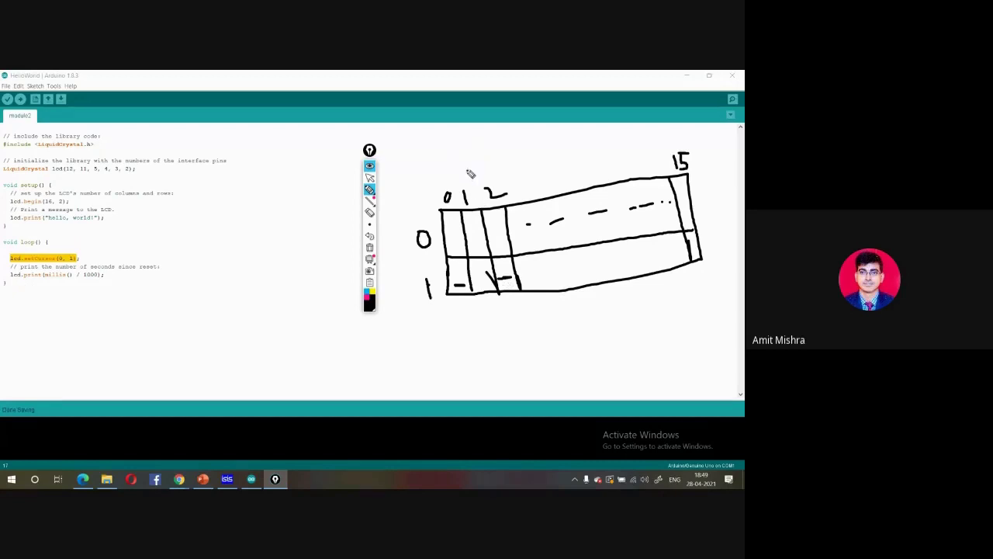
Clear all the screen annotations and close Epic Pen.
left_click(370, 247)
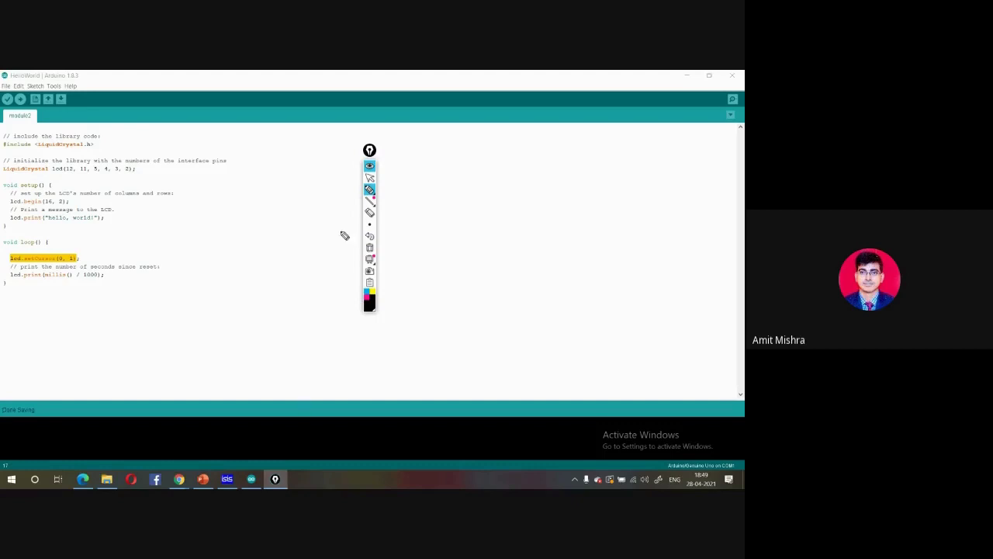
left_click(370, 179)
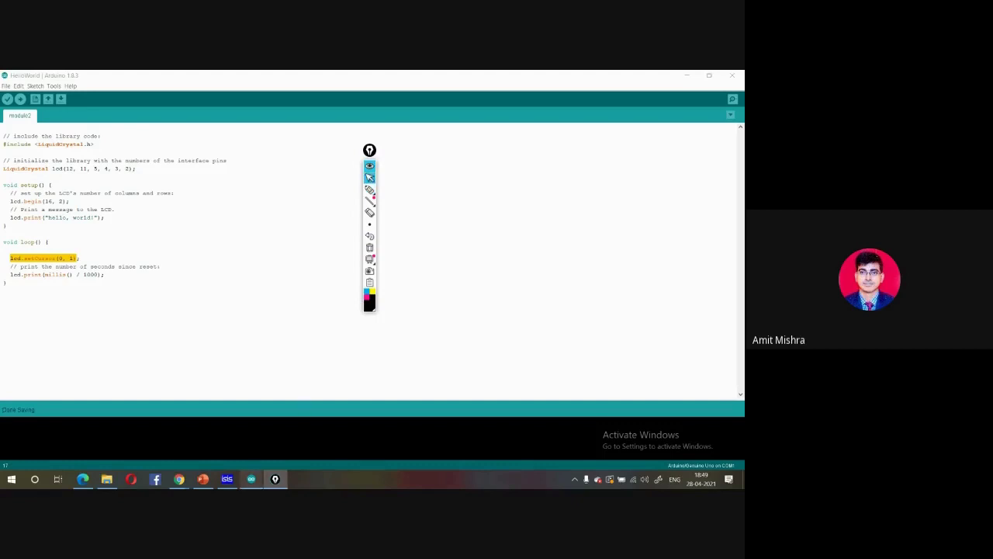
right_click(275, 481)
left_click(224, 458)
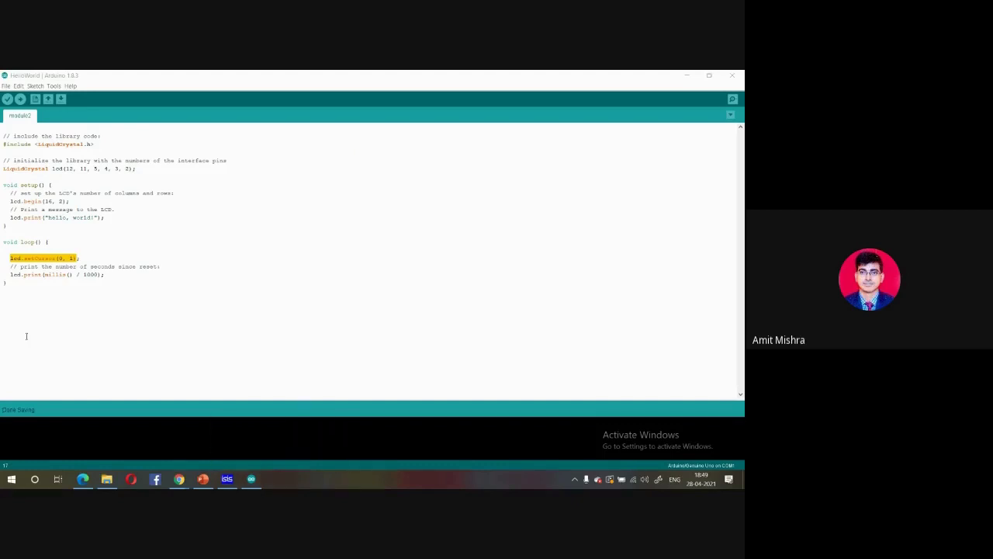
Review the lcd.setCursor(0, 1) and lcd.print(millis() / 1000) statements in the loop function.
left_click(36, 281)
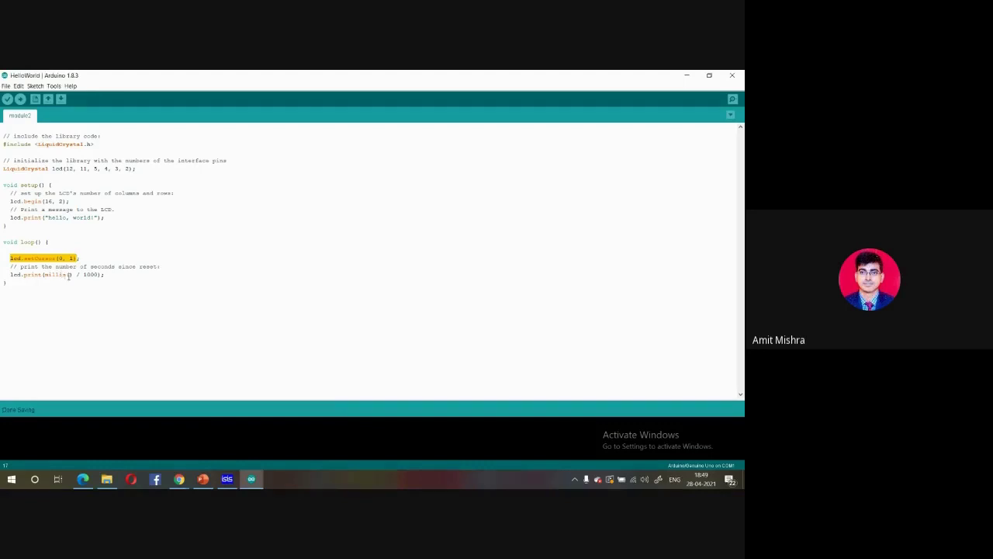
left_click(33, 258)
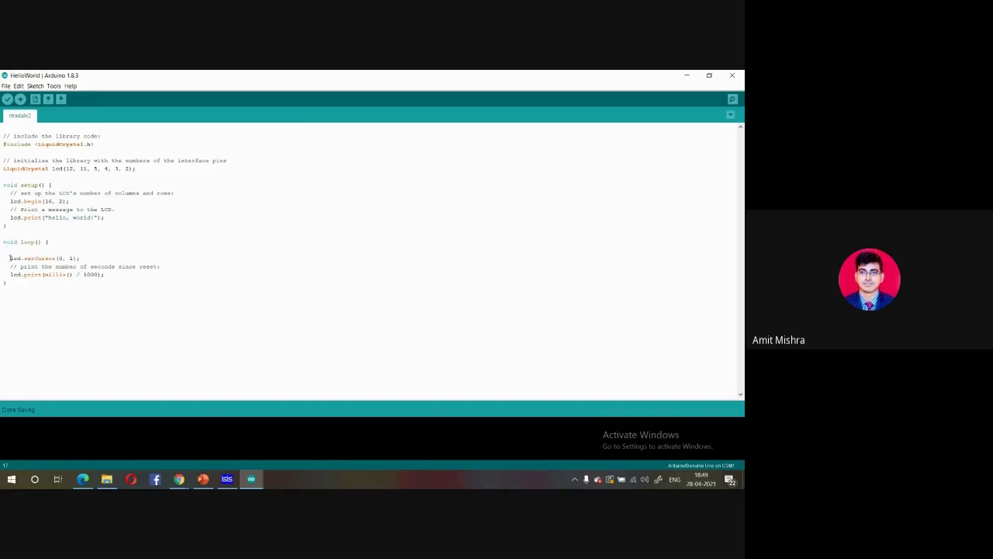
left_click_drag(10, 275, 105, 275)
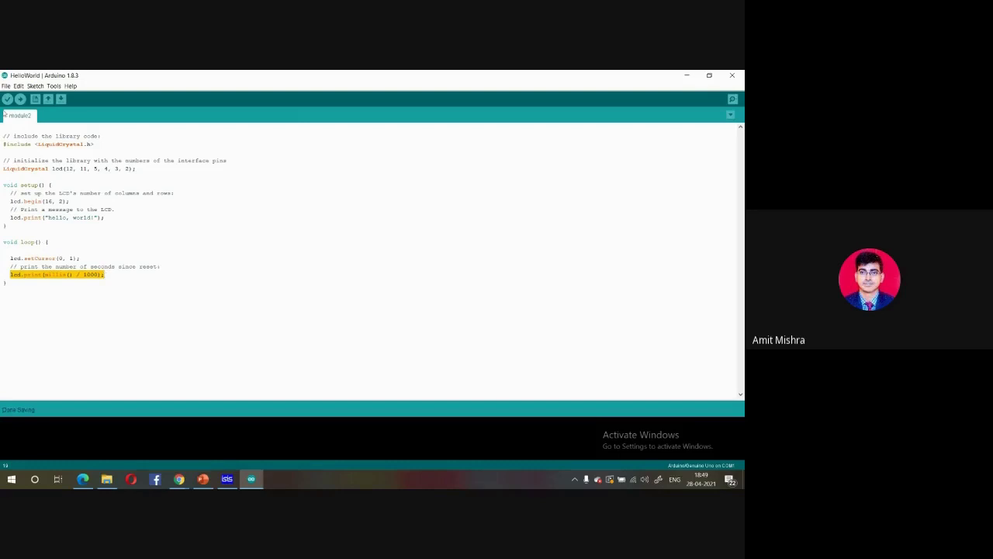
Compile the module2 sketch and export its compiled binary.
left_click(7, 99)
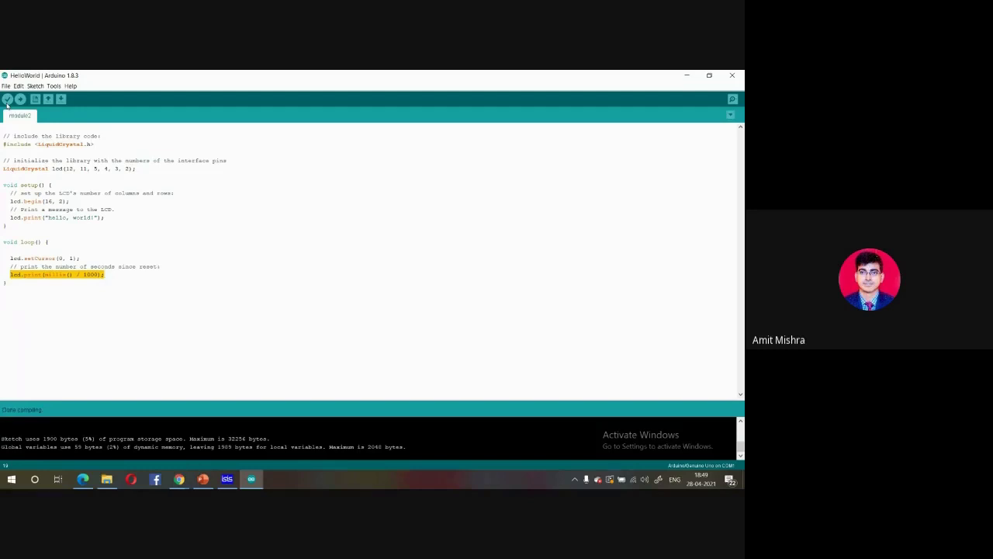
left_click(34, 85)
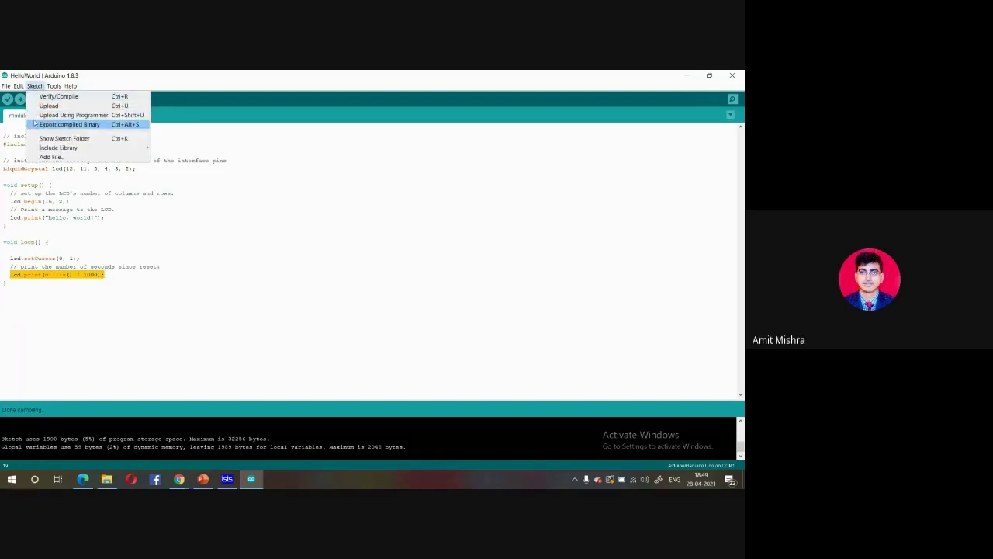
left_click(35, 124)
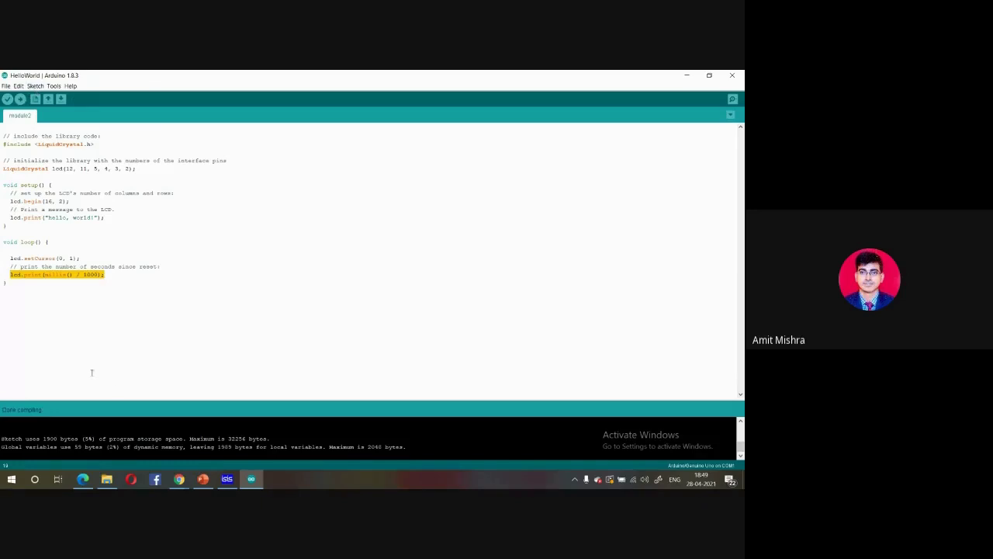
Open the session folder's module2 subfolder in File Explorer to check the exported HEX files, and switch back to the ISIS schematic.
left_click(107, 480)
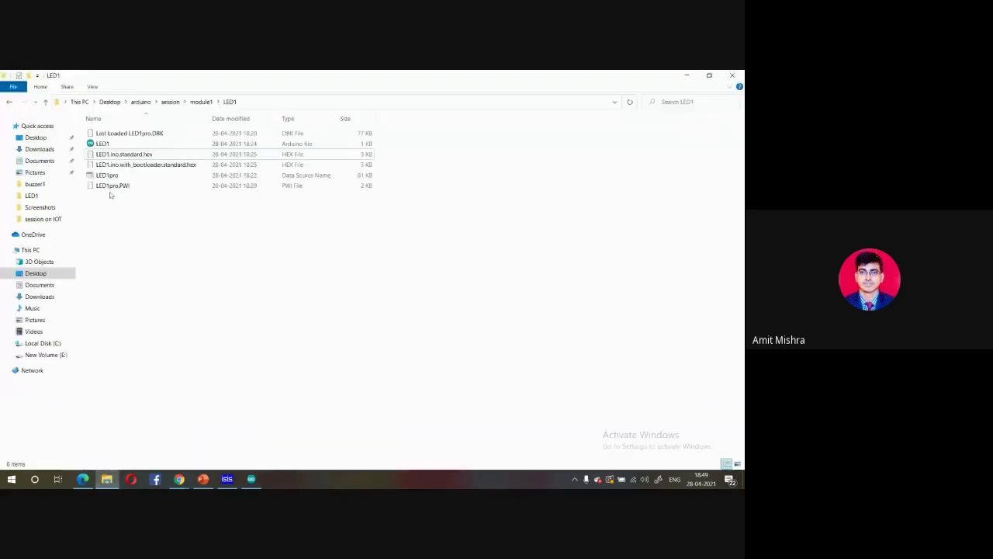
left_click(170, 102)
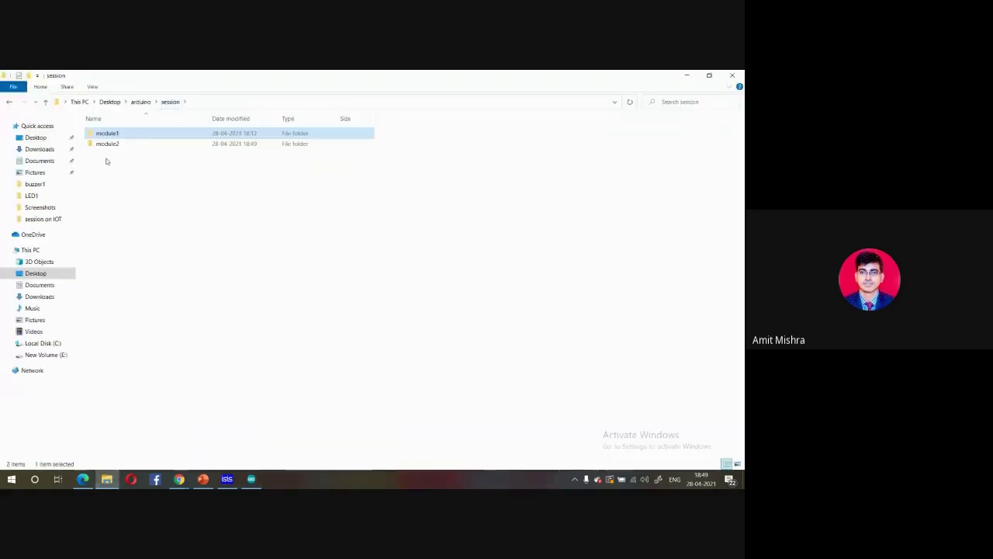
double_click(109, 145)
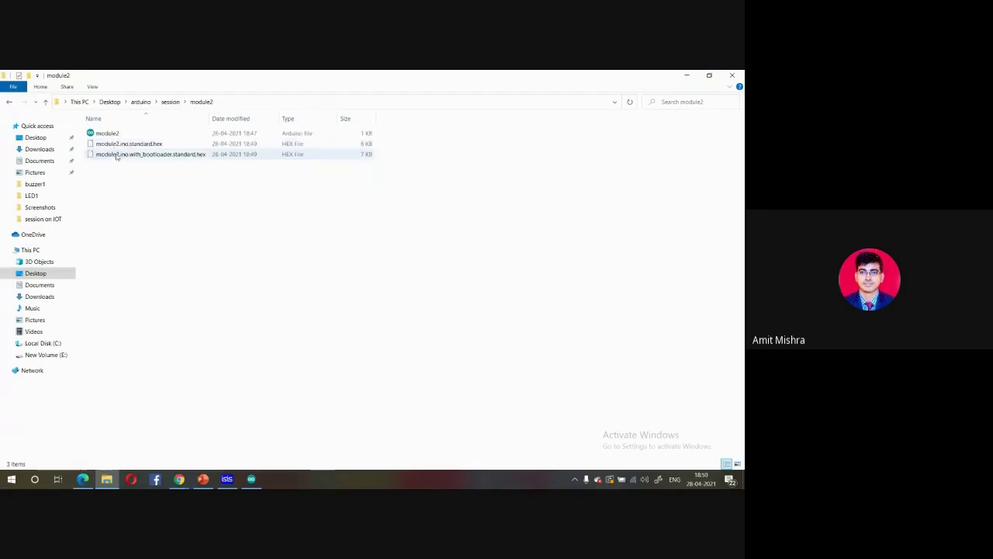
left_click(233, 479)
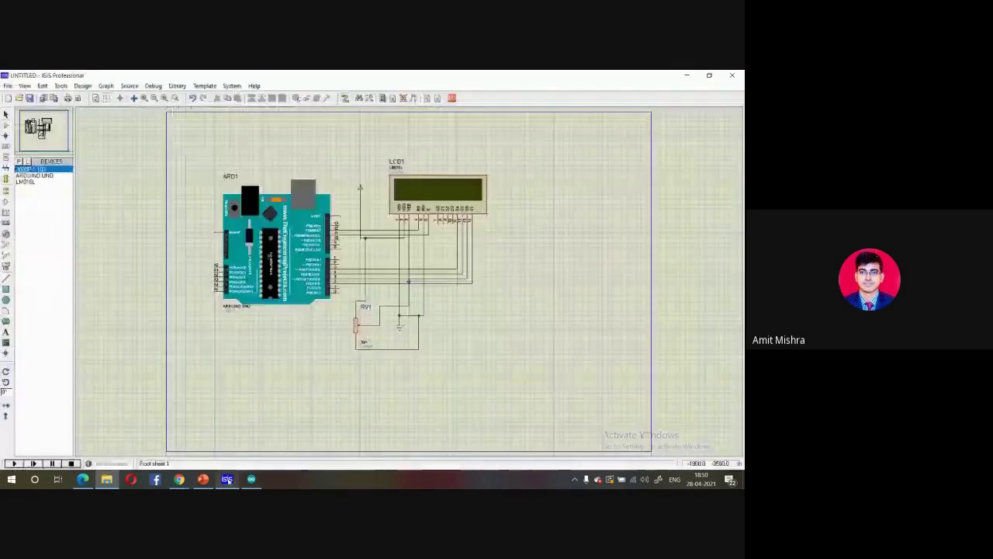
Assign module2.ino.with_bootloader.standard.hex from the session's module2 folder as the Arduino Uno's program file.
double_click(272, 267)
left_click(403, 227)
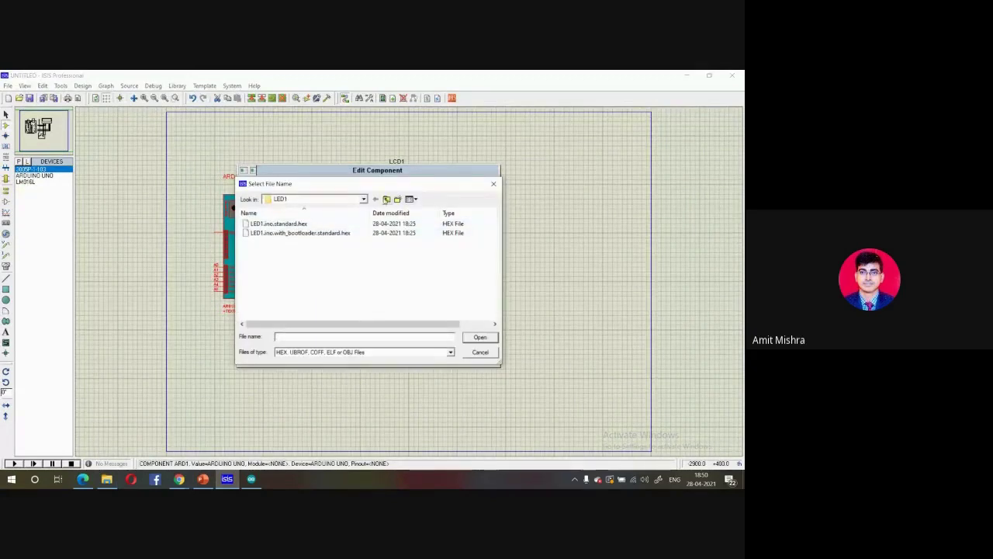
left_click(386, 199)
left_click(376, 200)
left_click(386, 199)
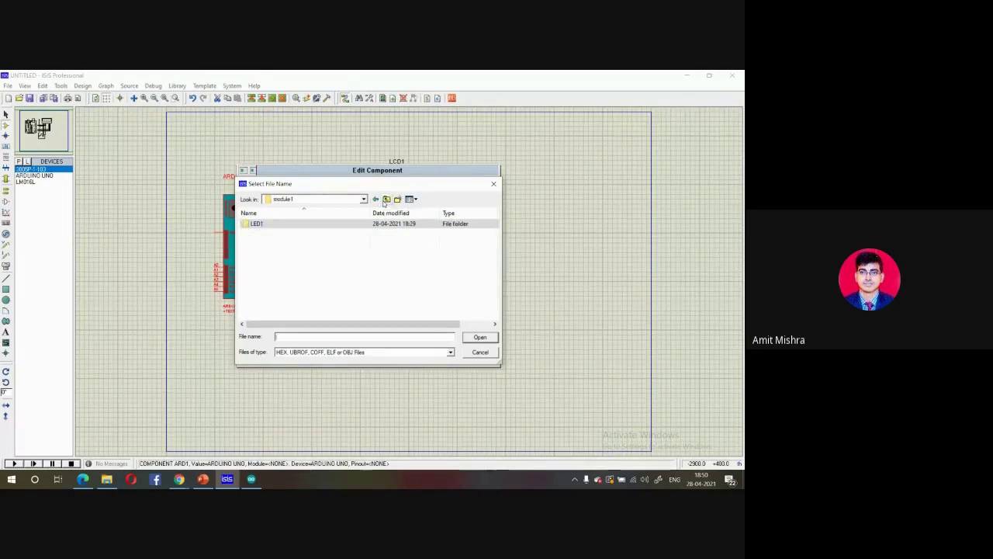
left_click(387, 199)
double_click(331, 234)
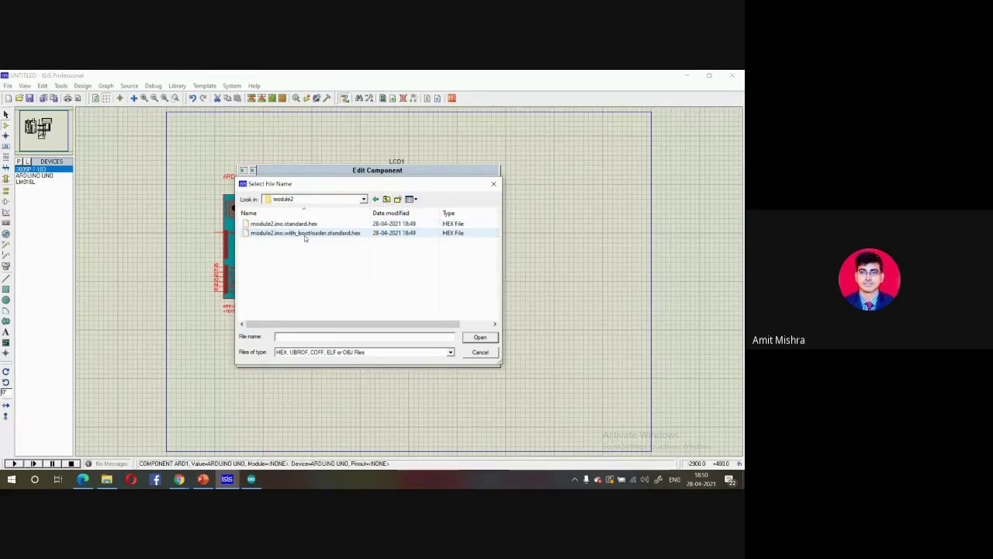
left_click(331, 234)
left_click(480, 337)
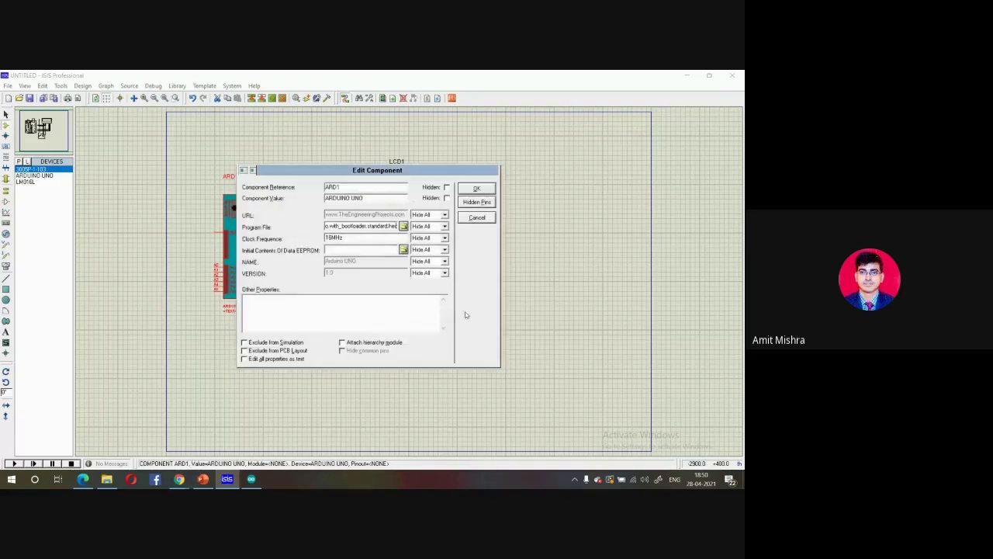
left_click(482, 191)
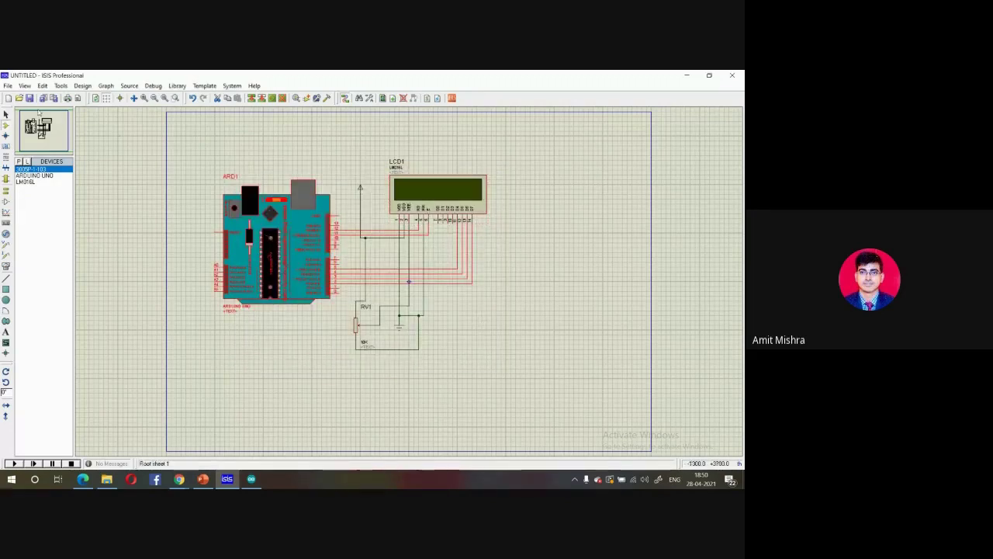
Save the design as LCDpro in the Desktop's arduino\session\module2 folder and try to run the simulation, closing the error log.
left_click(28, 98)
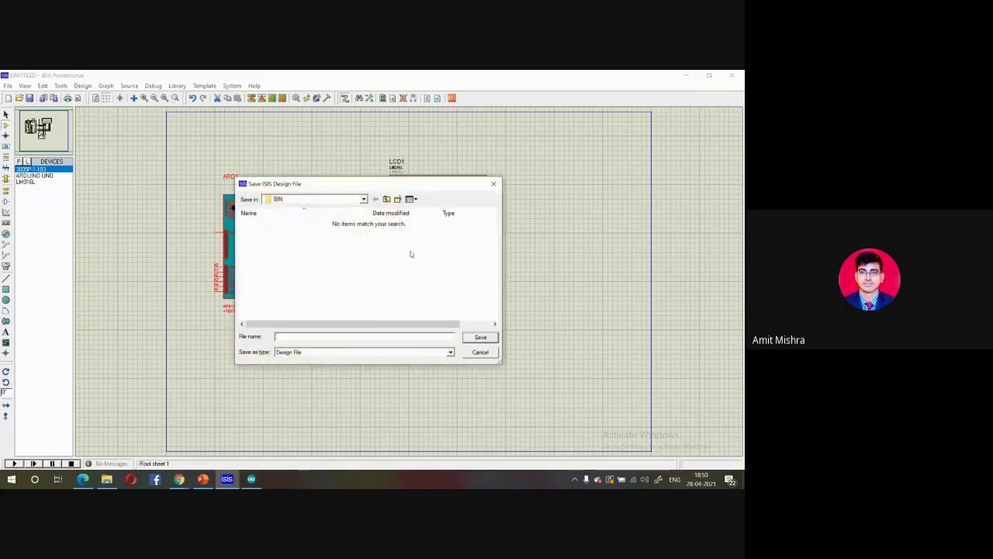
left_click(386, 199)
left_click(387, 199)
left_click(386, 198)
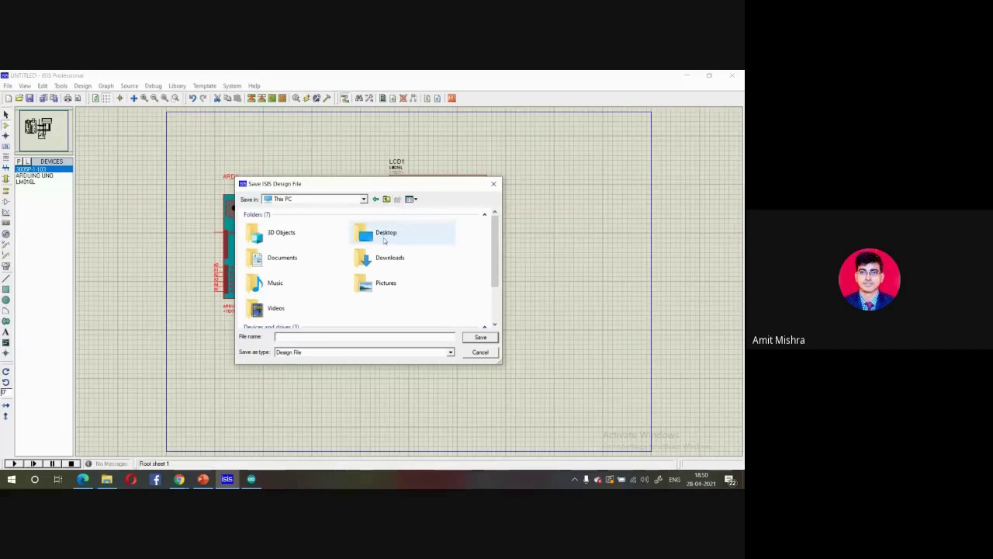
double_click(384, 237)
double_click(292, 248)
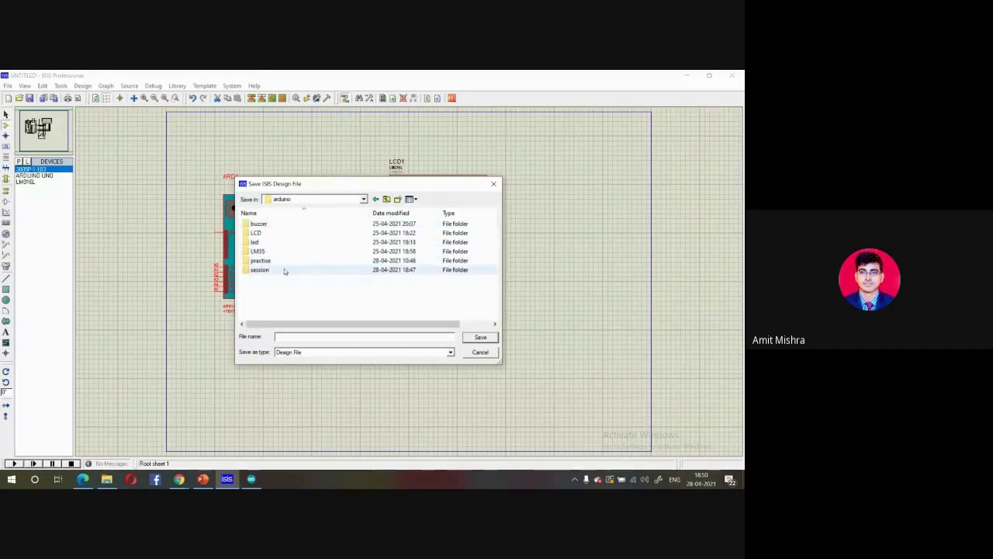
double_click(284, 269)
double_click(273, 233)
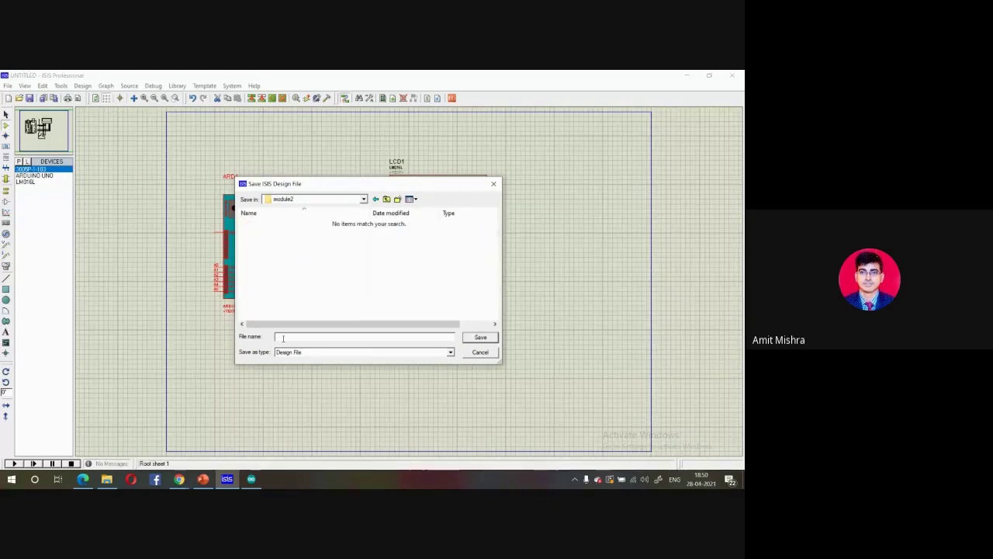
type("LCDpro")
key("Return")
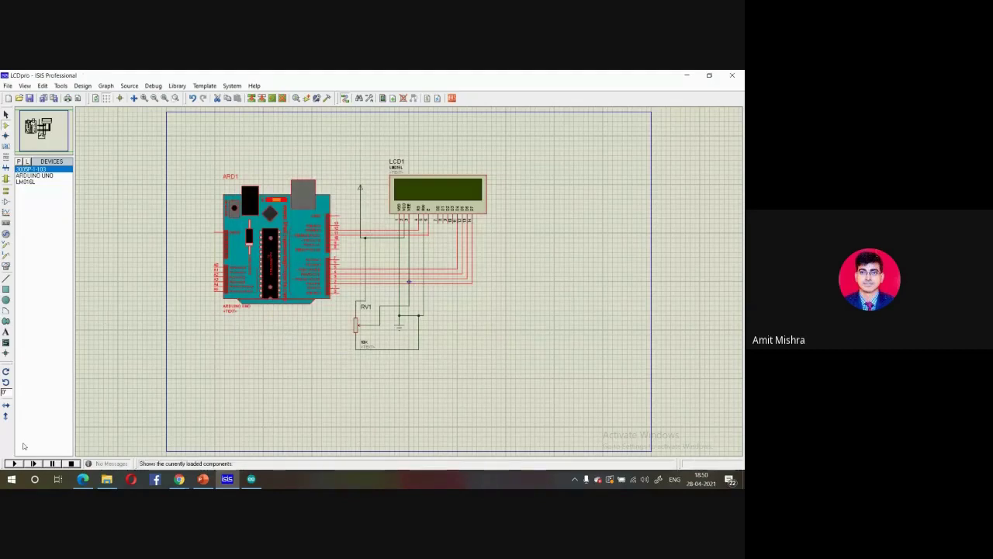
left_click(13, 463)
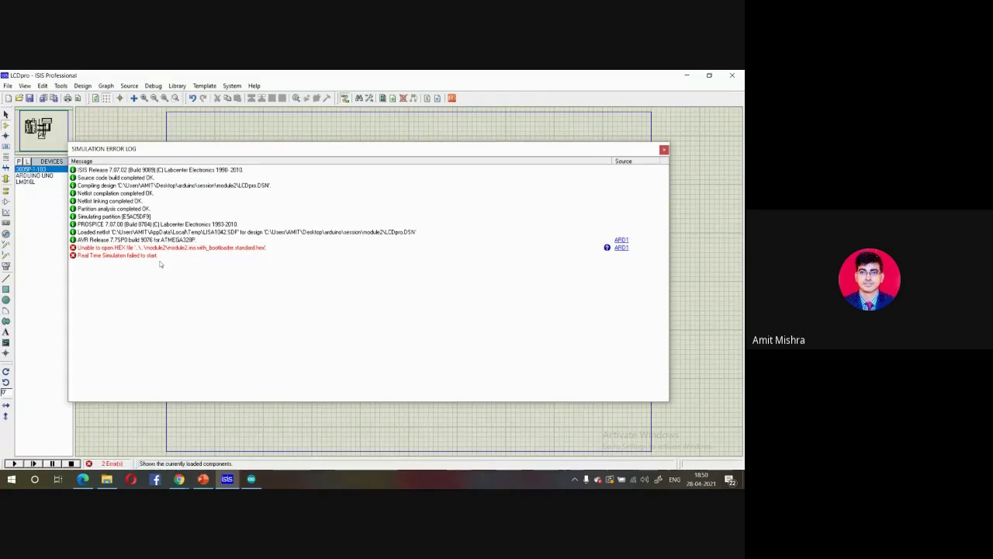
left_click(663, 149)
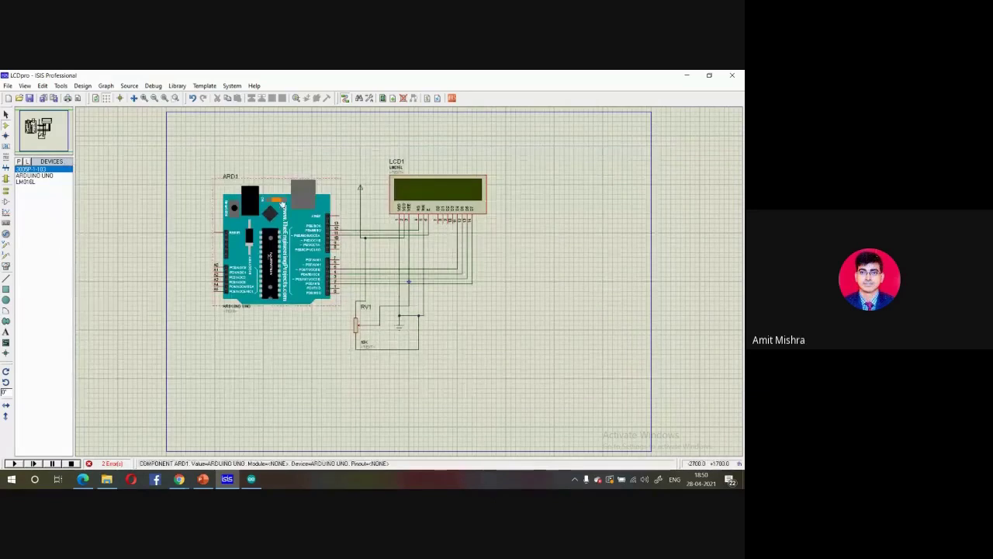
Switch to the Arduino IDE and export the module2 sketch's compiled binary again.
left_click(251, 479)
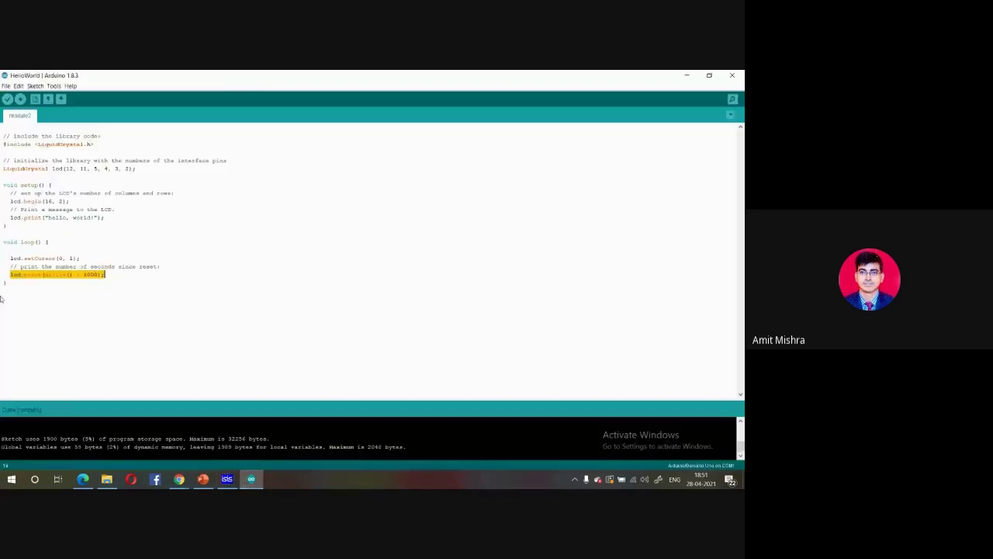
left_click(24, 274)
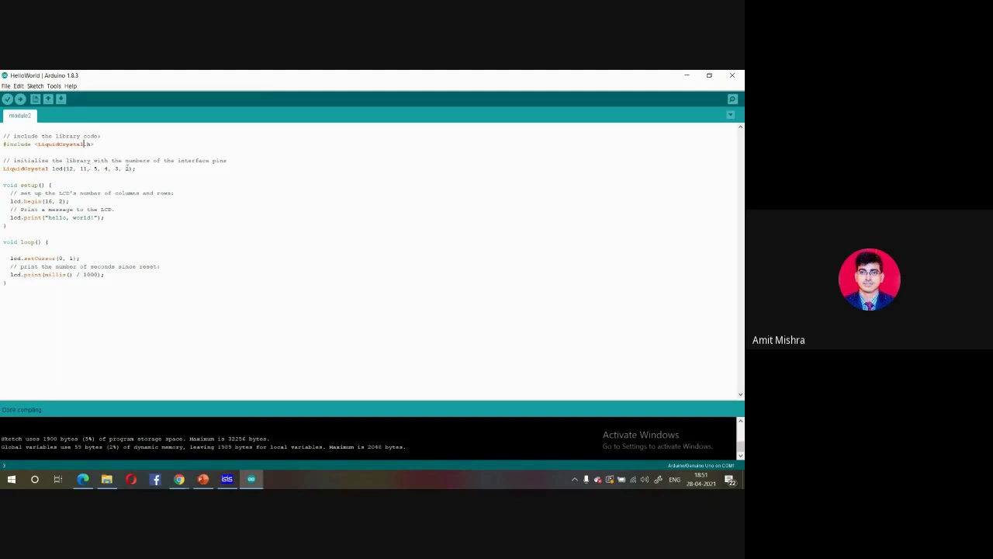
left_click(57, 194)
left_click(39, 86)
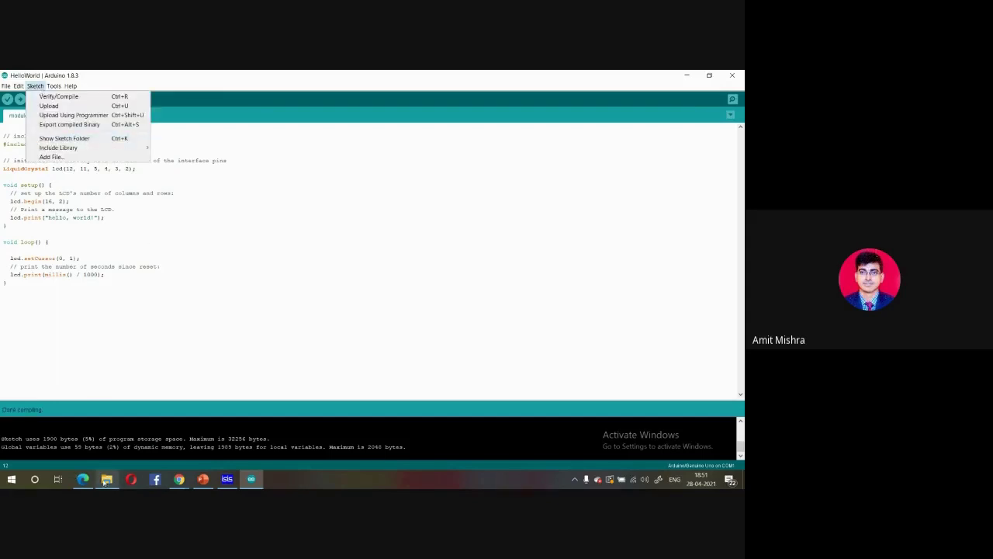
left_click(55, 124)
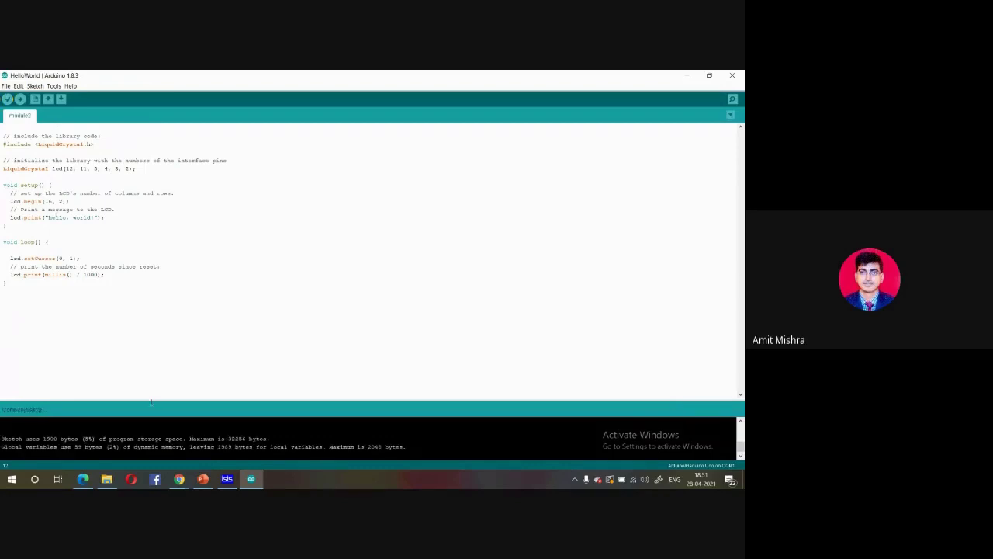
Switch to ISIS and reselect module2.ino.with_bootloader.standard.hex from the module2 folder as the Arduino Uno's program file.
left_click(226, 479)
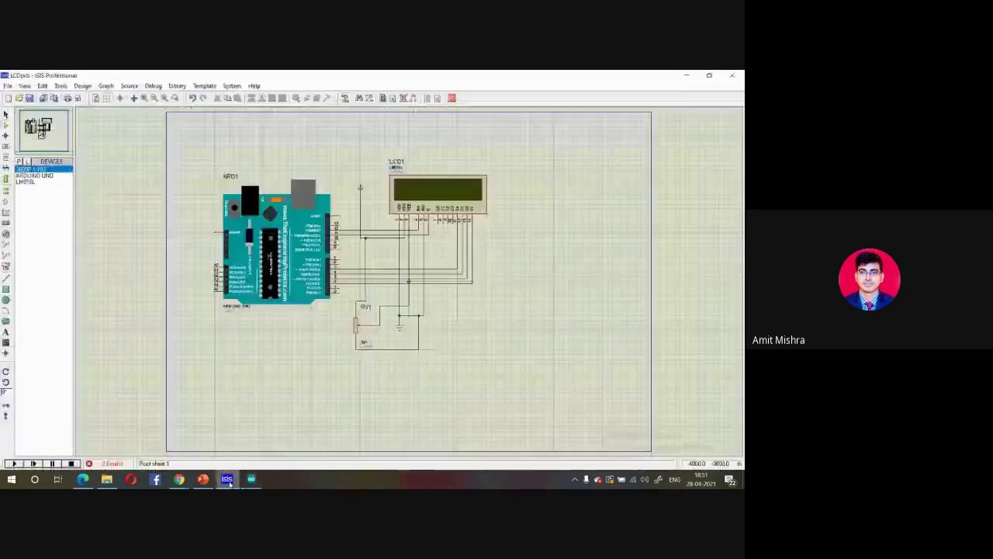
double_click(259, 255)
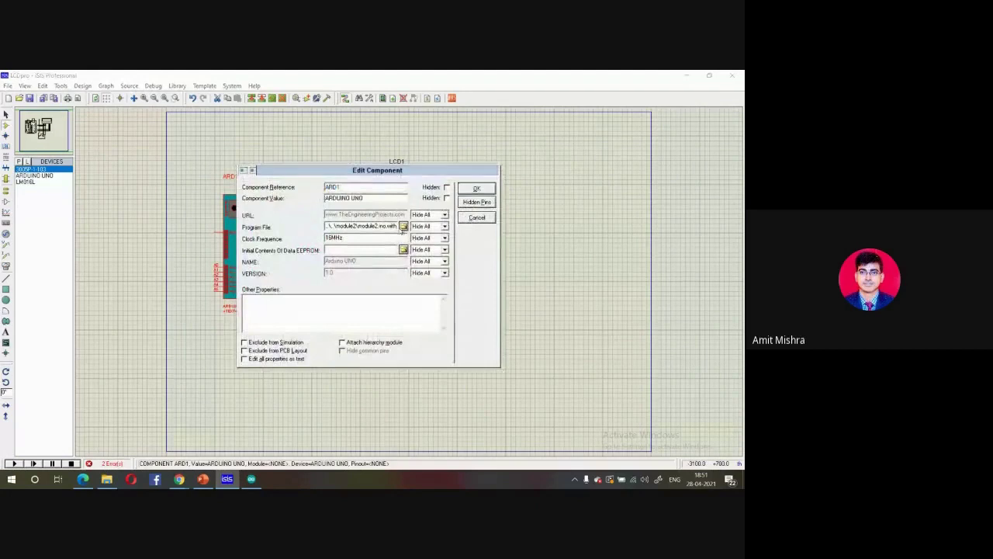
left_click(403, 225)
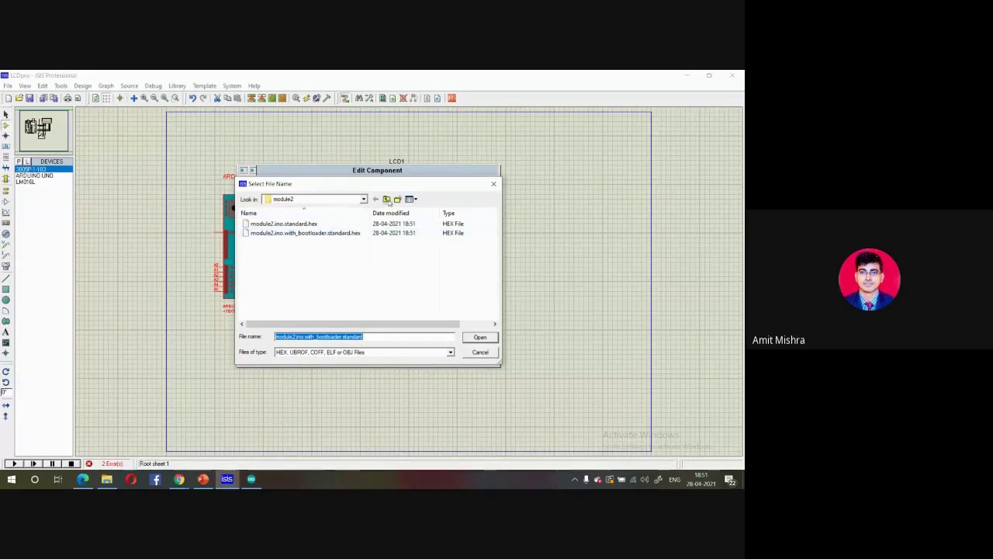
left_click(386, 198)
double_click(270, 233)
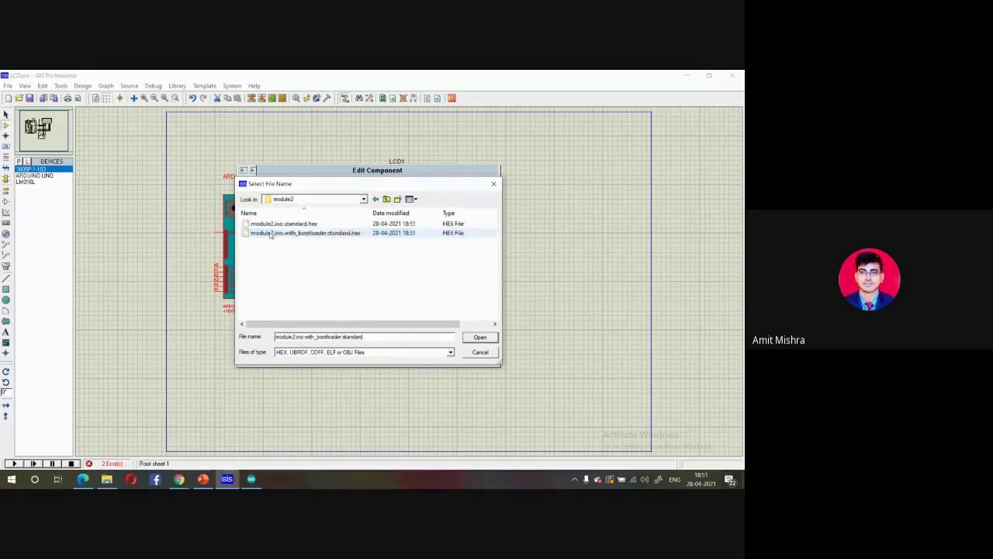
left_click(482, 338)
key("Return")
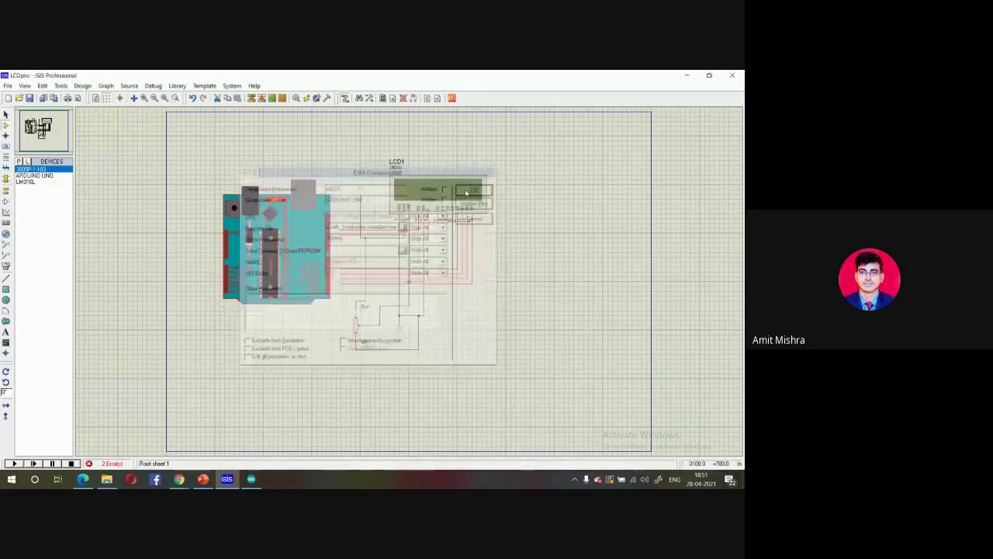
Save the LCDpro design and run the simulation.
key("ctrl+s")
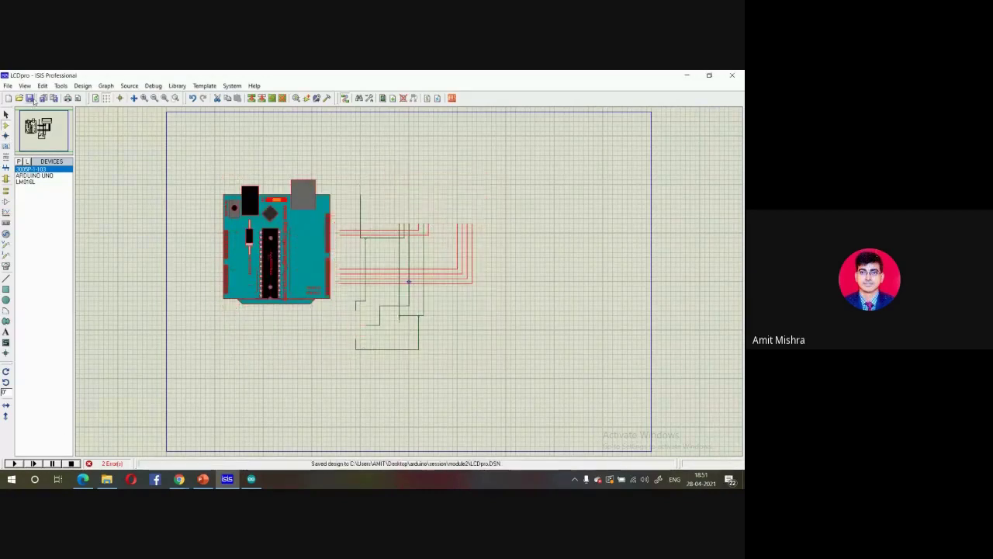
left_click(16, 464)
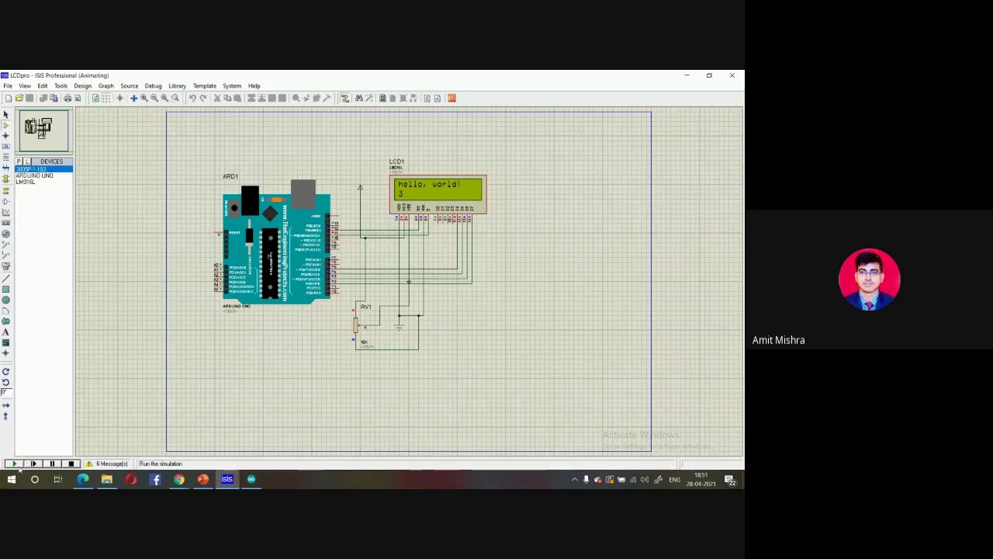
Compare the sketch's "hello, world!" and millis() / 1000 print statements in the Arduino IDE with the simulated LCD's two lines.
left_click(250, 479)
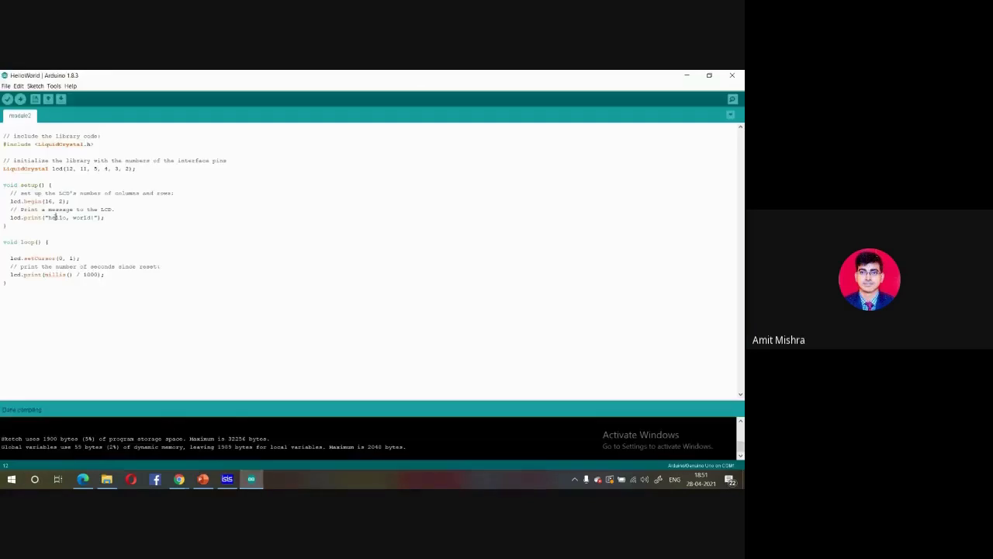
left_click_drag(49, 218, 91, 217)
left_click_drag(49, 275, 85, 283)
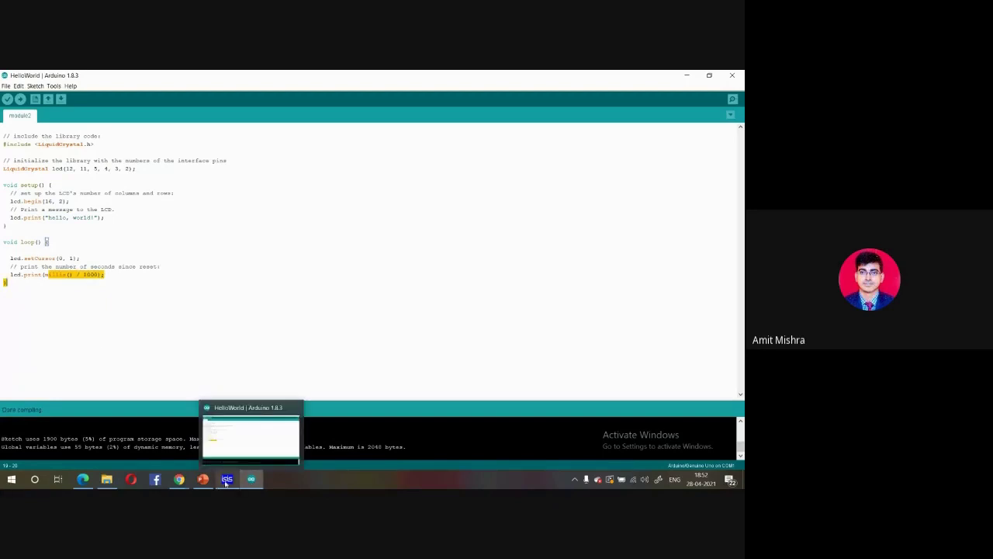
mouse_move(227, 479)
left_click(224, 441)
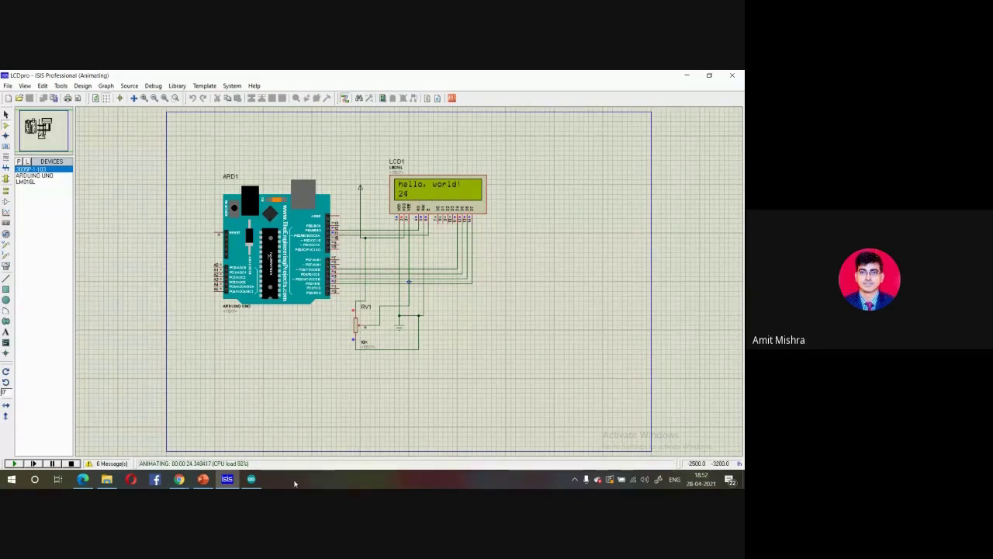
left_click(250, 479)
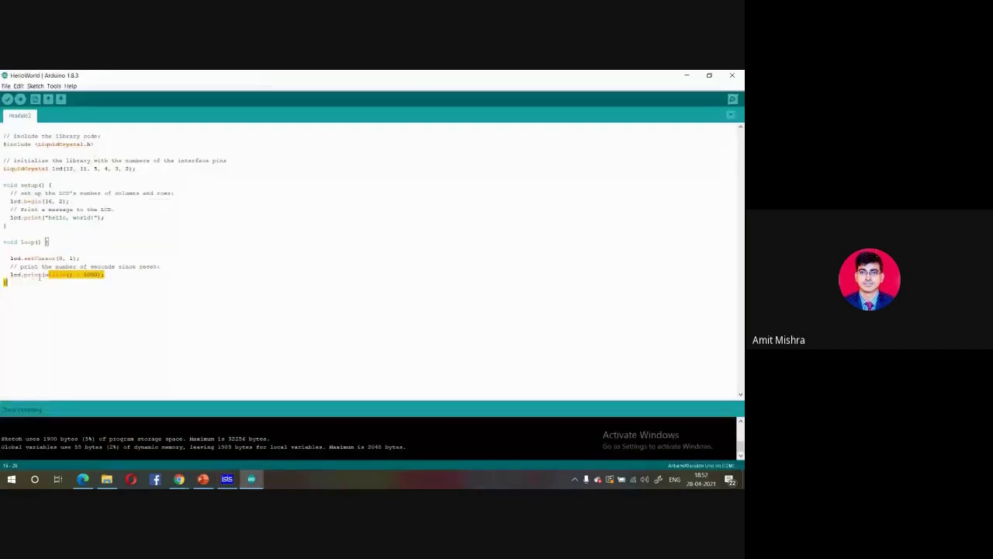
left_click(47, 274)
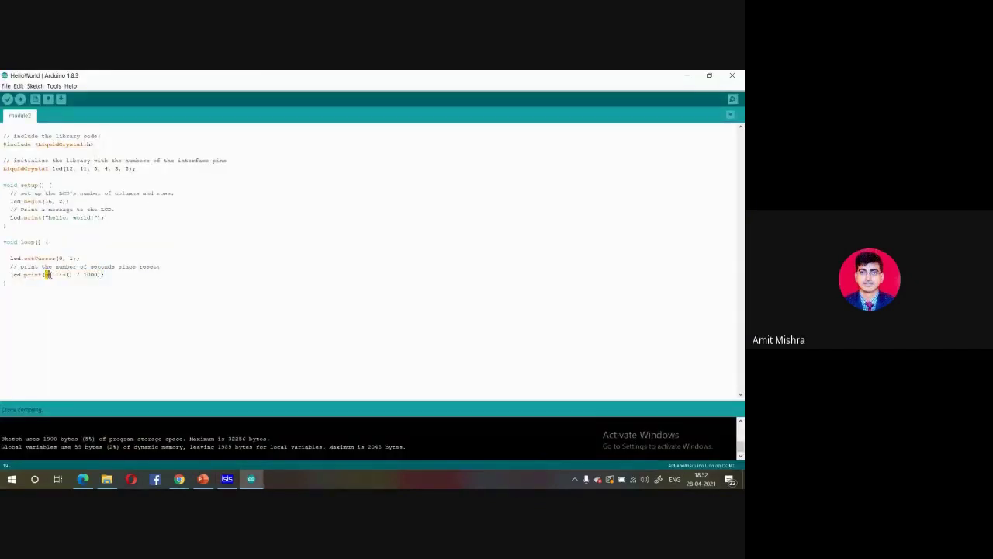
left_click(227, 479)
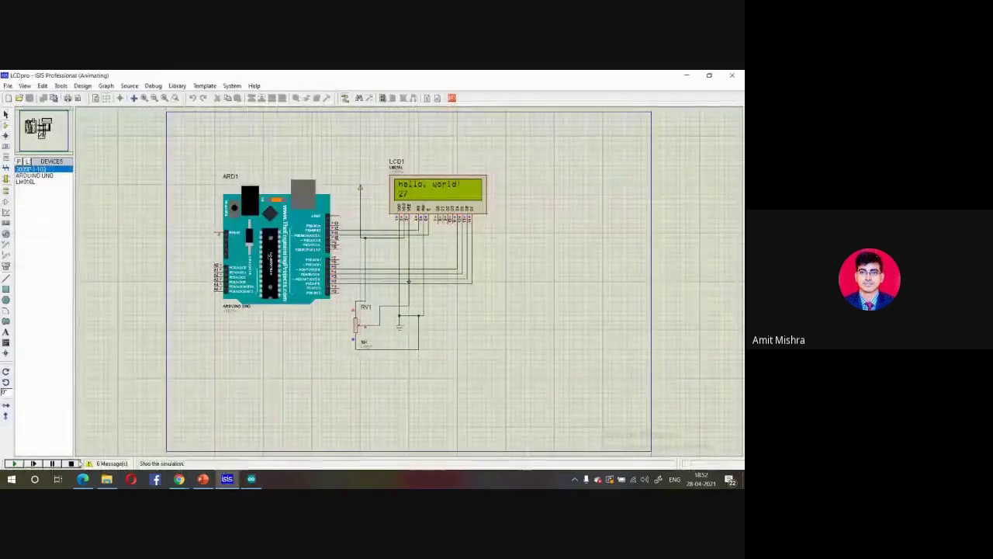
Stop the LCD simulation and switch to the Arduino IDE.
left_click(70, 464)
left_click(251, 479)
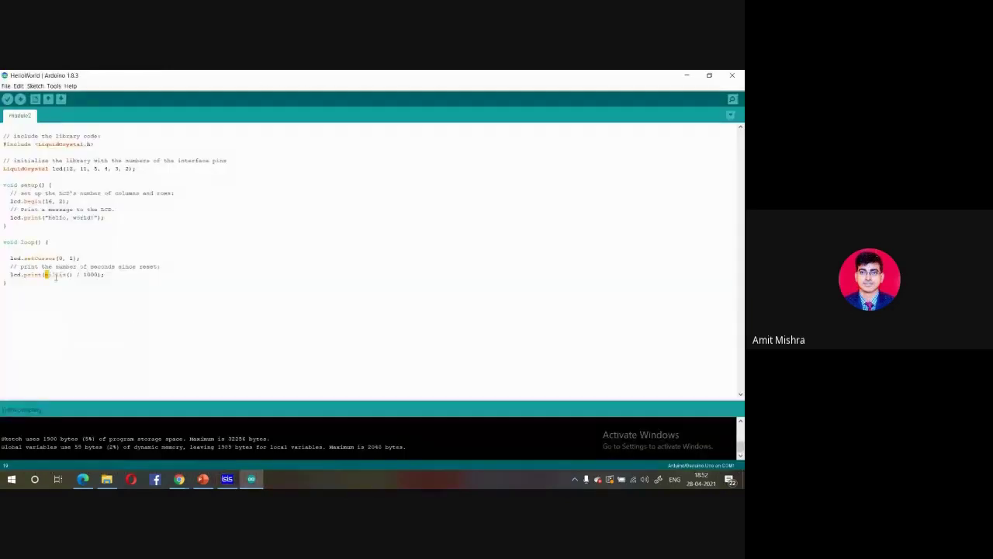
Try to move the lcd.print("hello, world!") statement from setup into loop in place of the millis() line, and undo the edits.
left_click_drag(10, 222, 79, 223)
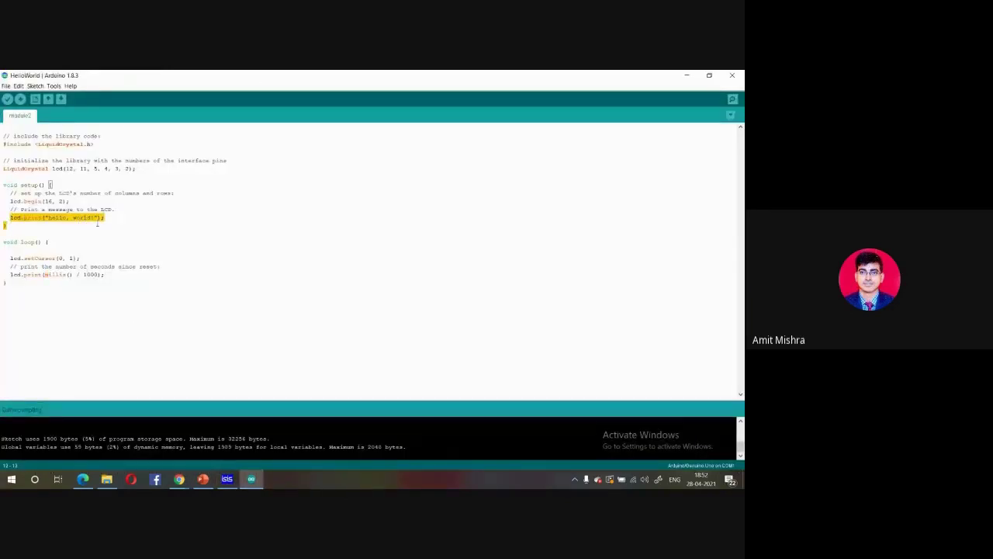
key("BackSpace")
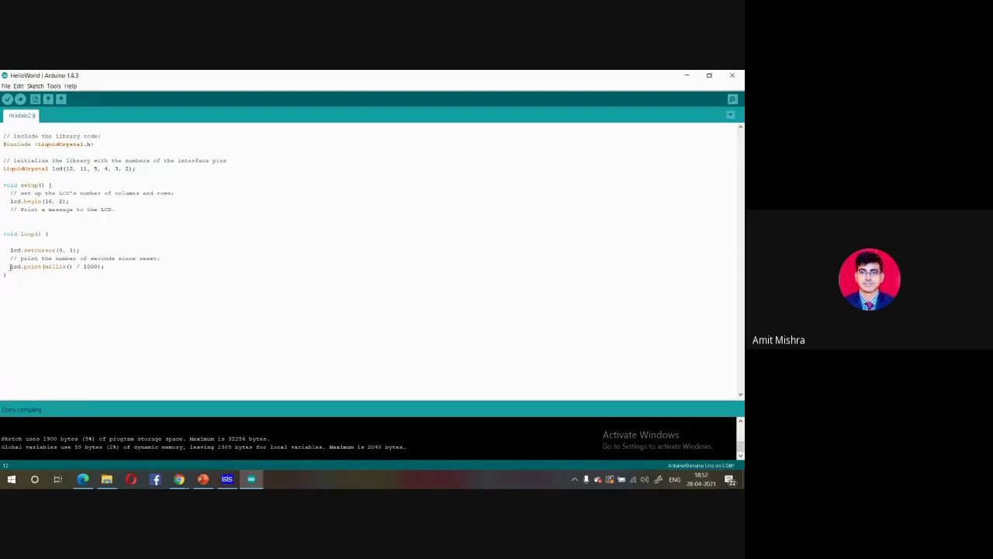
left_click_drag(10, 266, 104, 266)
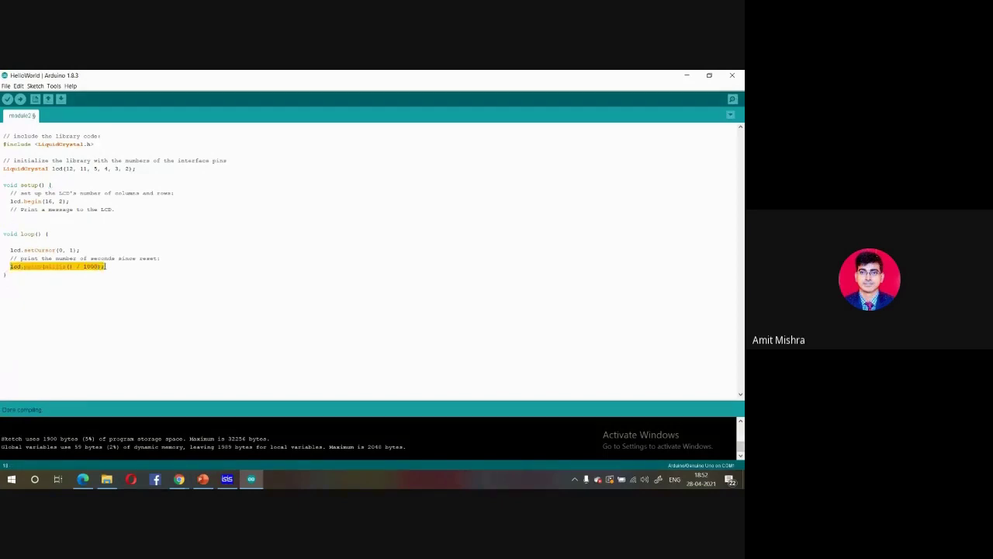
type("lcd.print(\"hello, world!\"); }")
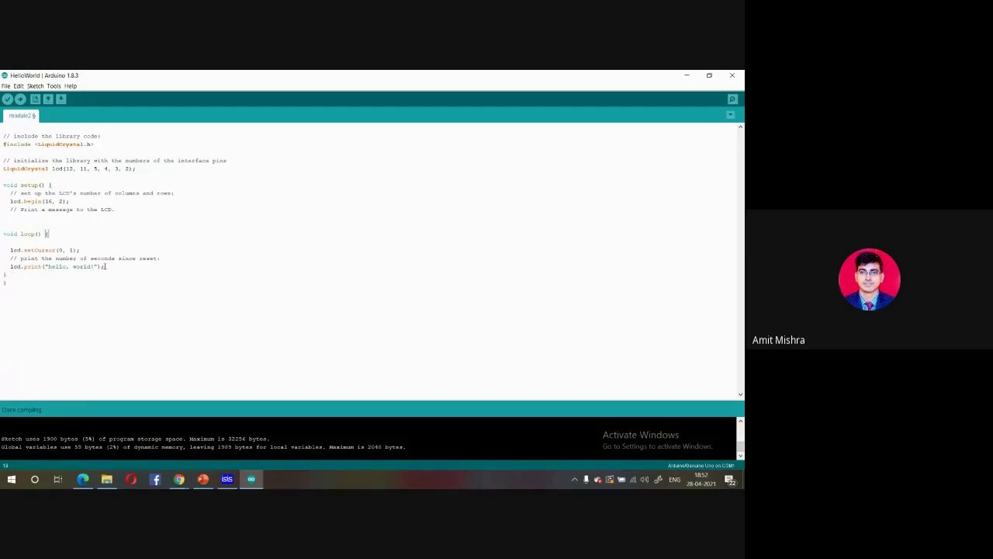
double_click(48, 267)
key("ctrl+z")
type("lcd.print(\"hello, world!\"); }")
Replace the lcd.print(millis() / 1000) statement in loop with a copy of setup's lcd.print("hello, world!"); line.
left_click_drag(8, 217, 105, 218)
key("ctrl+c")
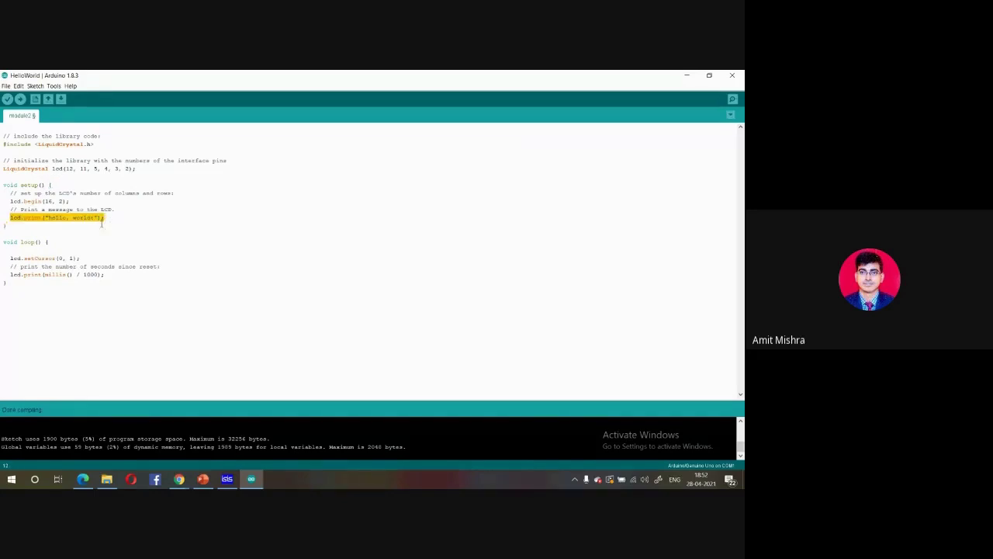
left_click_drag(11, 275, 102, 276)
key("ctrl+v")
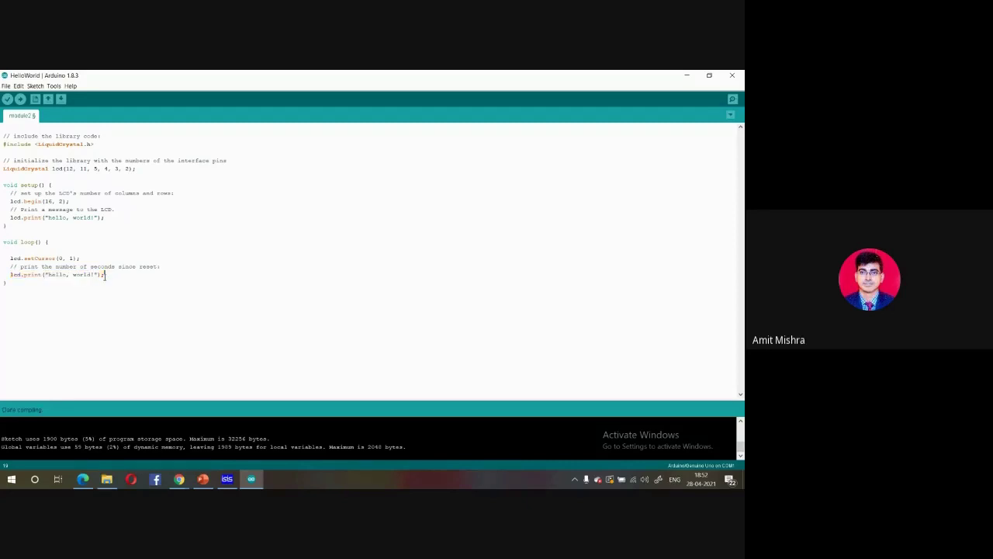